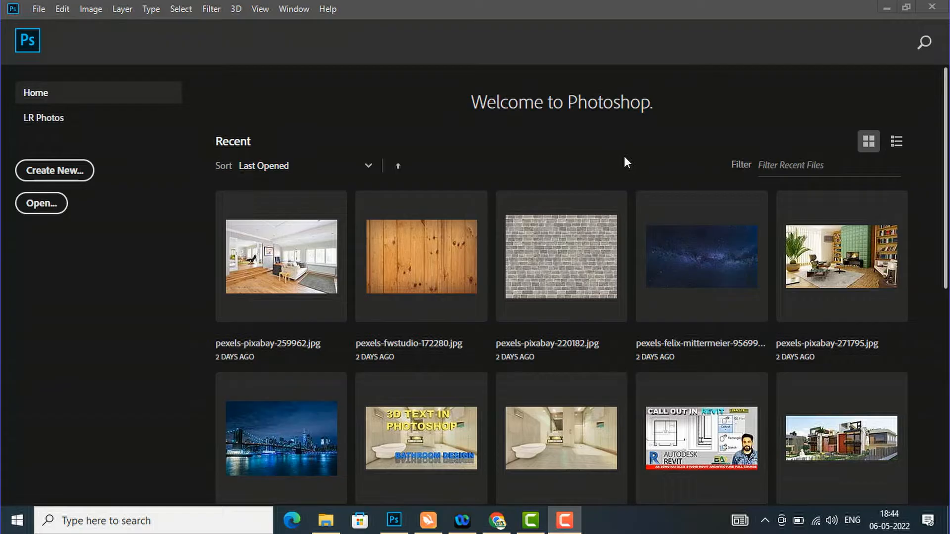
Create a new 1920 x 1080 px document at 72 pixels/inch in RGB Color with a white background
{"action": "left_click", "coordinate": [71, 171]}
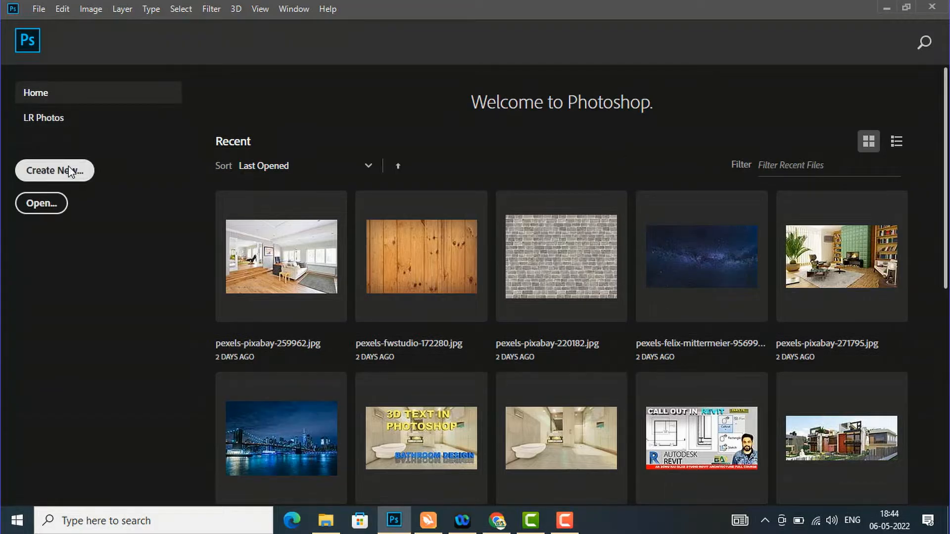
{"action": "left_click", "coordinate": [73, 172]}
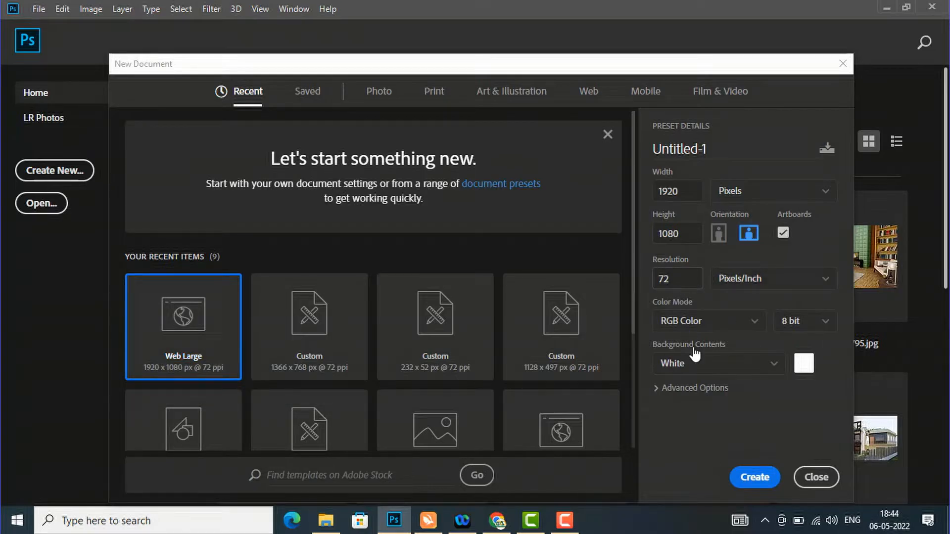
{"action": "left_click", "coordinate": [767, 480]}
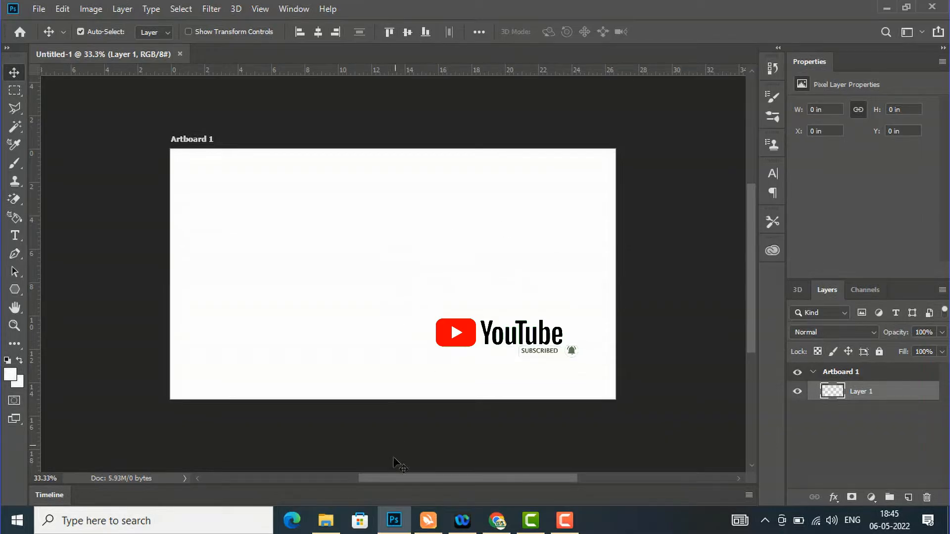
Place the sunset meadow photo from the Downloads folder, scaled to cover the whole artboard, and lower its opacity to 54%
{"action": "left_click", "coordinate": [326, 521]}
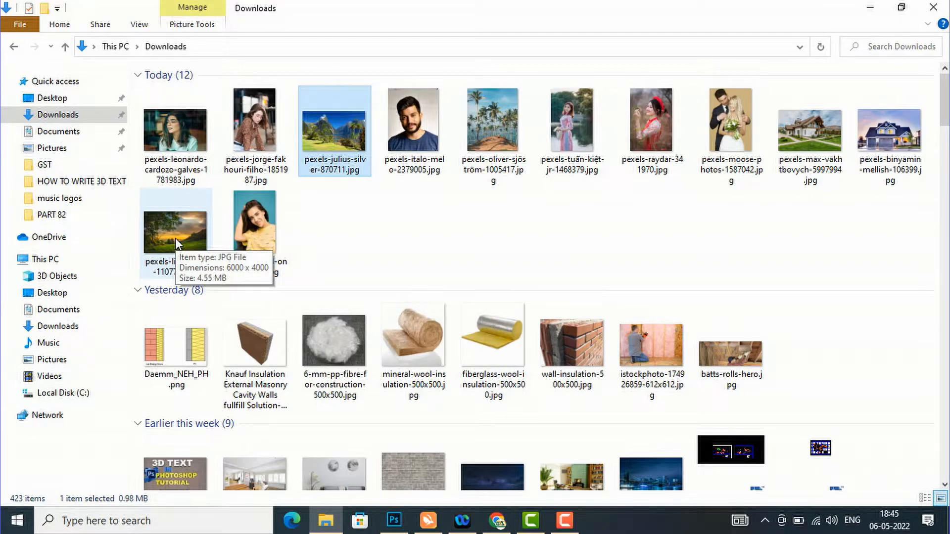
{"action": "left_click_drag", "start_coordinate": [175, 239], "coordinate": [374, 310]}
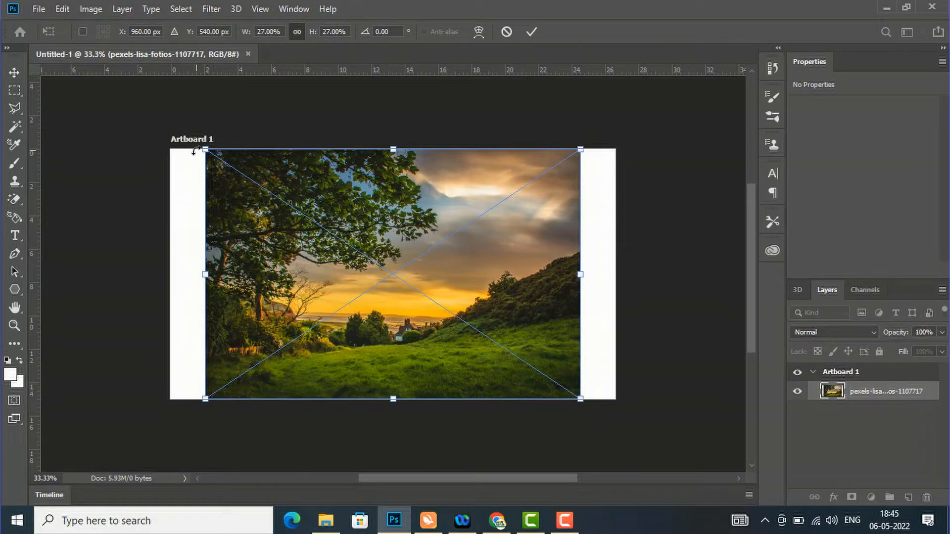
{"action": "left_click_drag", "start_coordinate": [206, 148], "coordinate": [160, 119]}
{"action": "left_click_drag", "start_coordinate": [580, 398], "coordinate": [632, 433]}
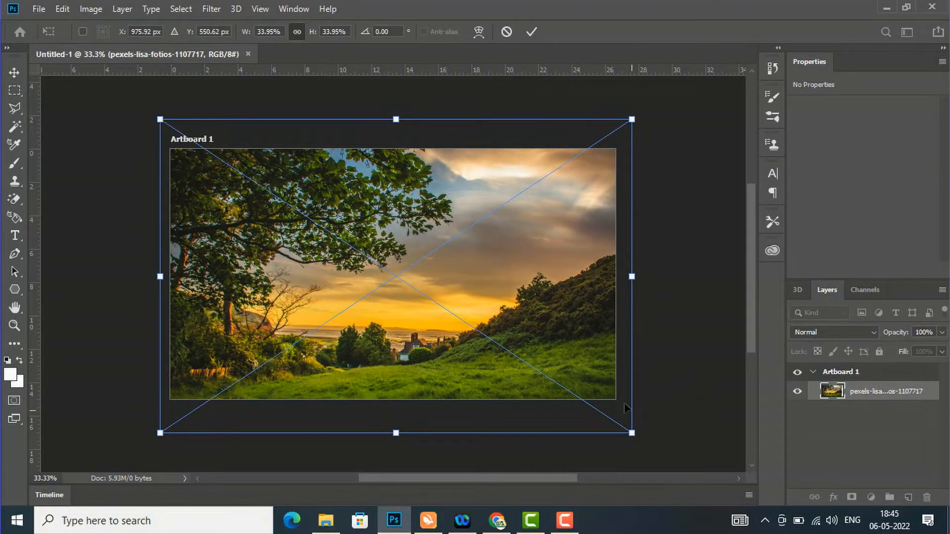
{"action": "left_click", "coordinate": [529, 29]}
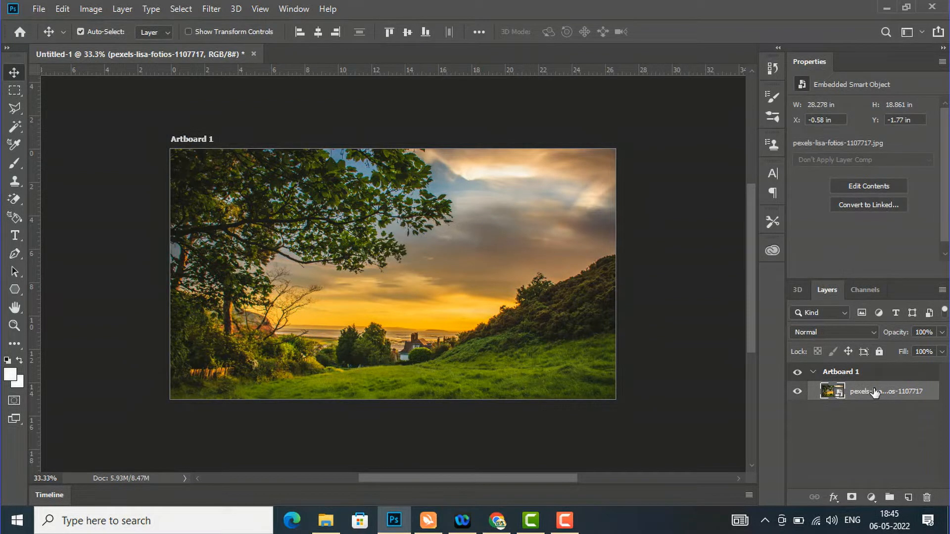
{"action": "left_click", "coordinate": [942, 338]}
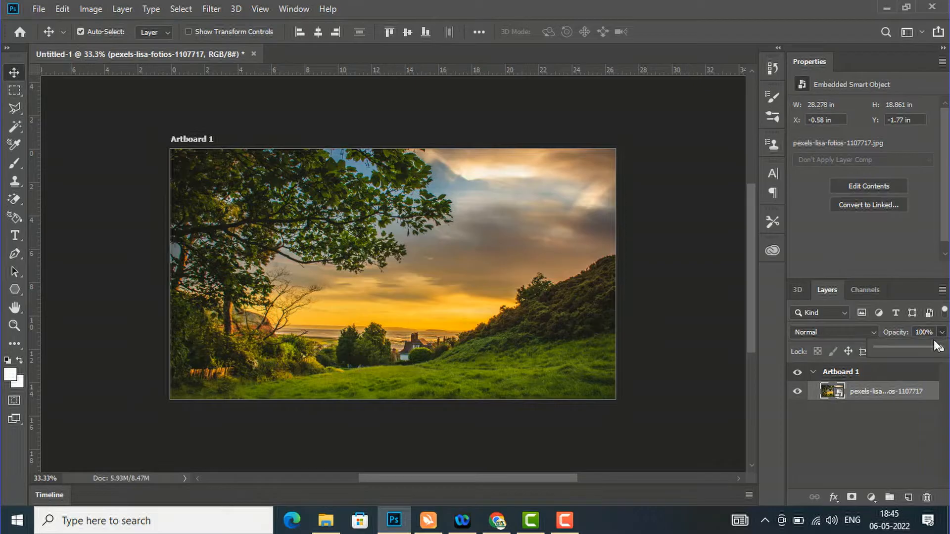
{"action": "left_click_drag", "start_coordinate": [941, 350], "coordinate": [911, 349]}
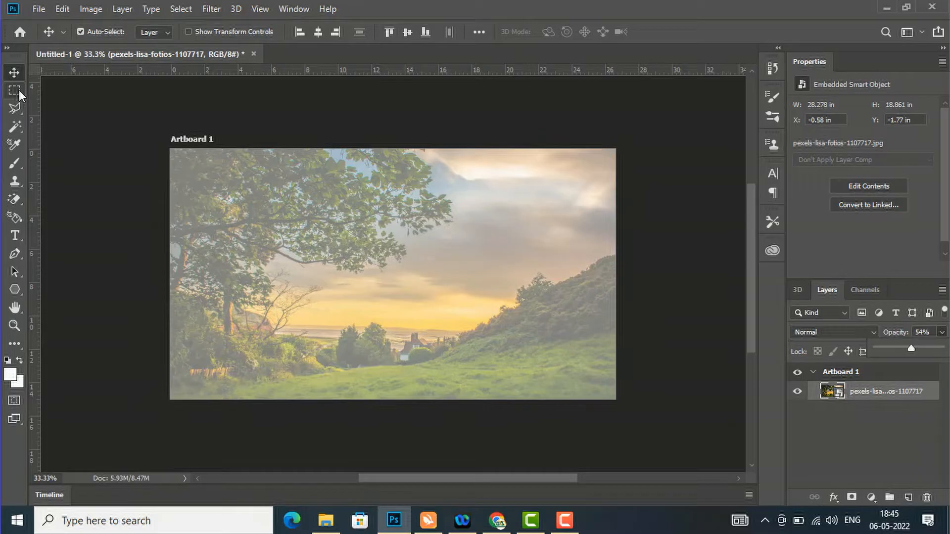
Draw a white-filled rectangle about 4.64 in wide and 4.38 in high on a new layer near the artboard's centre
{"action": "left_click", "coordinate": [908, 497]}
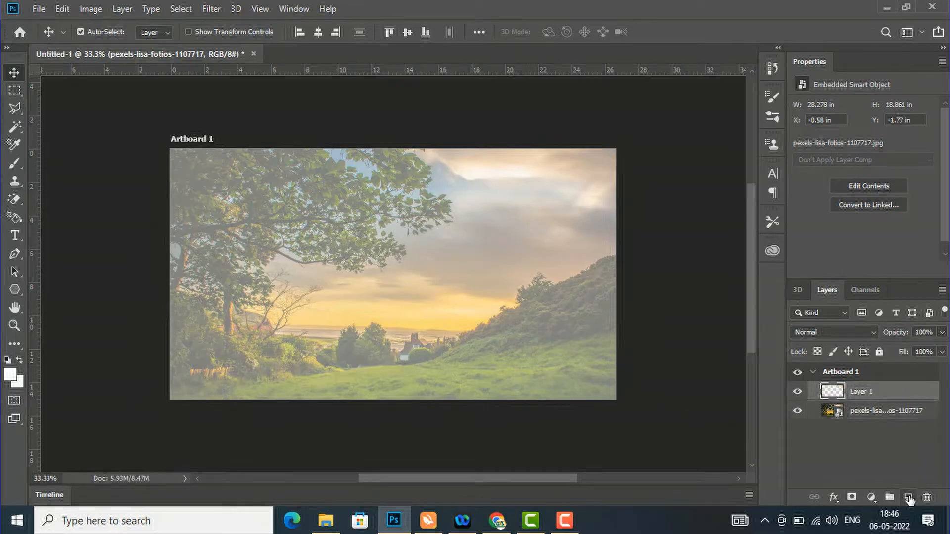
{"action": "left_click", "coordinate": [15, 90]}
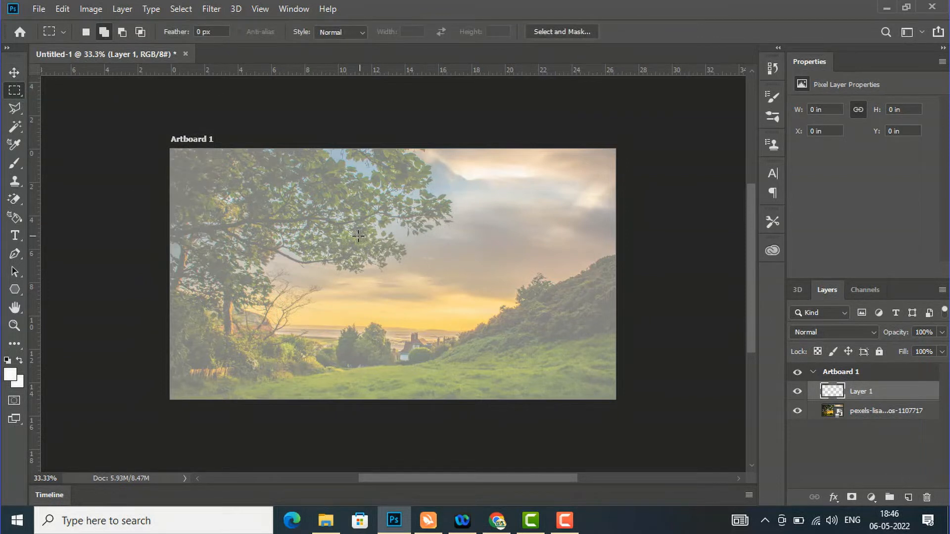
{"action": "left_click_drag", "start_coordinate": [348, 237], "coordinate": [426, 308]}
{"action": "left_click", "coordinate": [12, 376]}
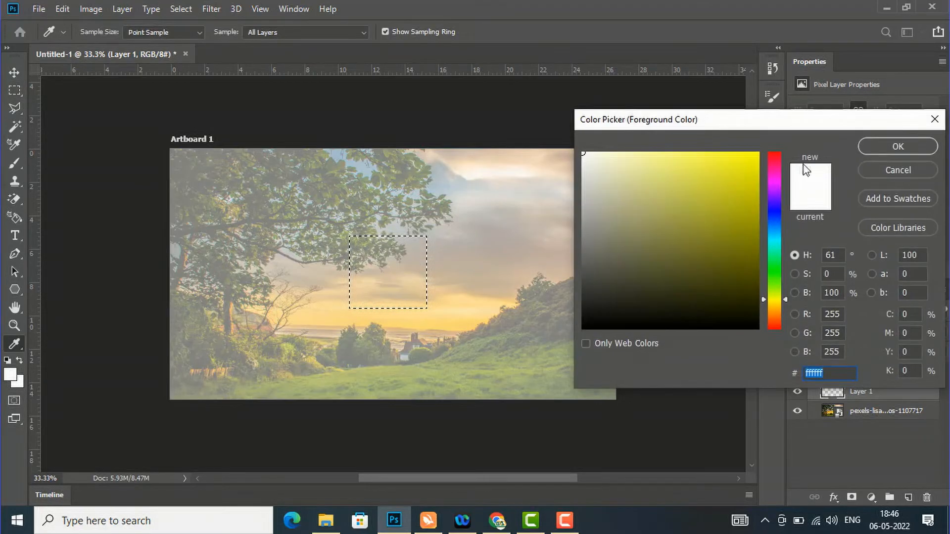
{"action": "left_click", "coordinate": [884, 144]}
{"action": "key", "text": "m"}
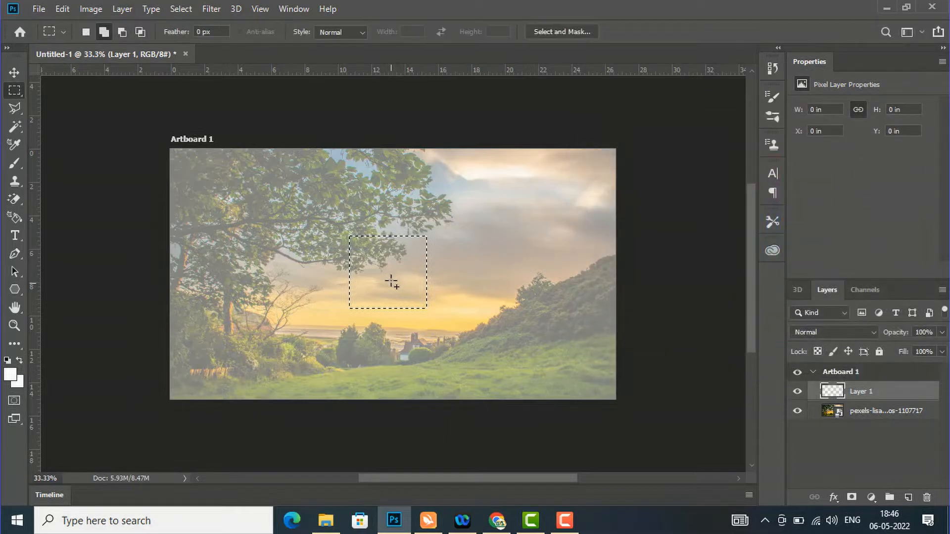
{"action": "key", "text": "g"}
{"action": "left_click", "coordinate": [398, 268]}
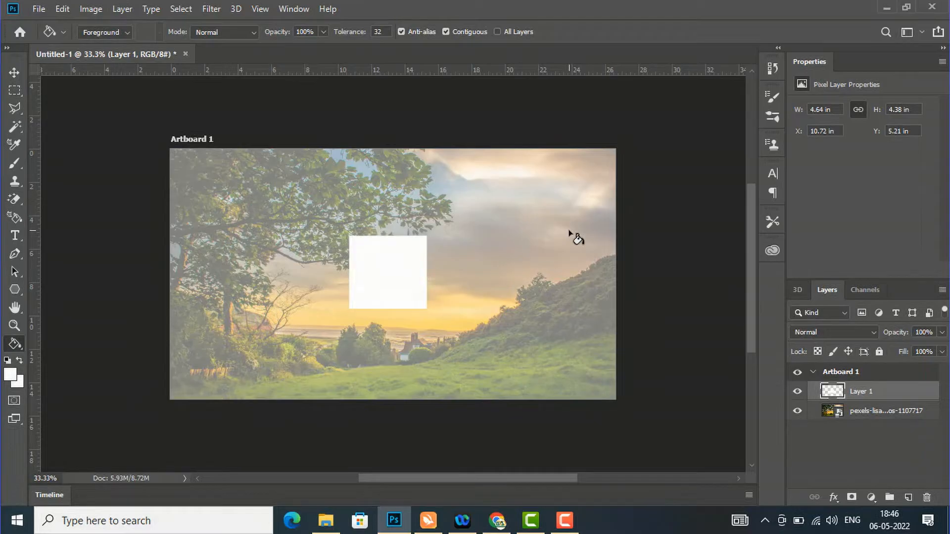
{"action": "left_click", "coordinate": [14, 72]}
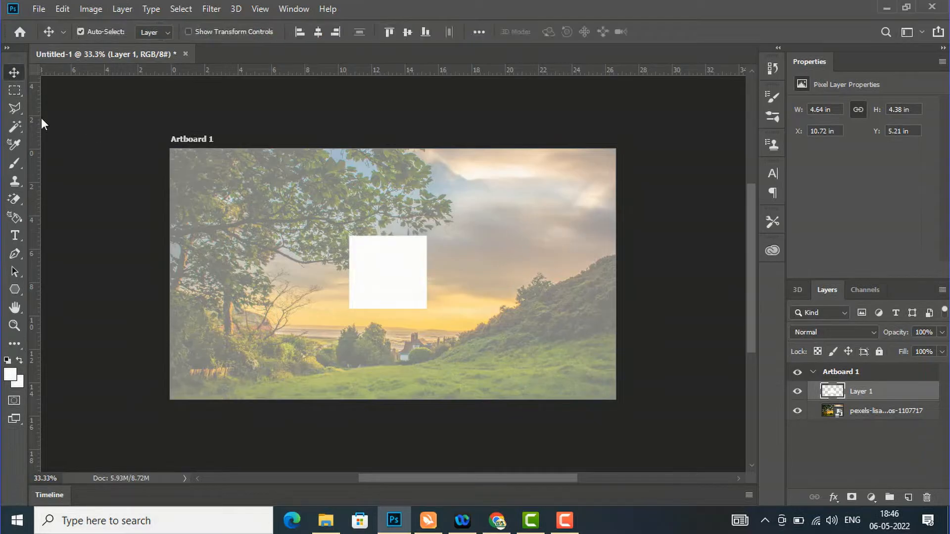
Add a black Stroke effect to the white rectangle's layer and show the stroke settings
{"action": "right_click", "coordinate": [853, 392]}
{"action": "left_click", "coordinate": [723, 19]}
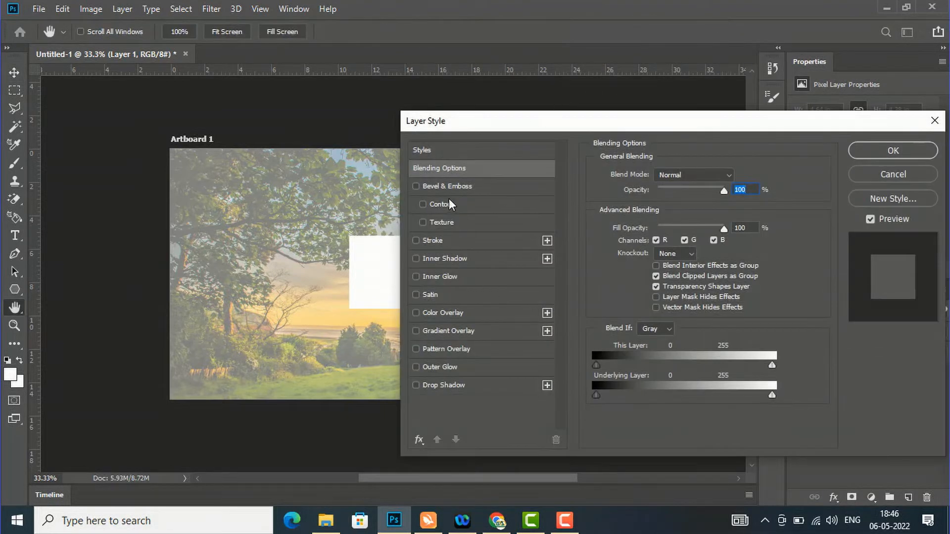
{"action": "left_click_drag", "start_coordinate": [459, 123], "coordinate": [635, 137]}
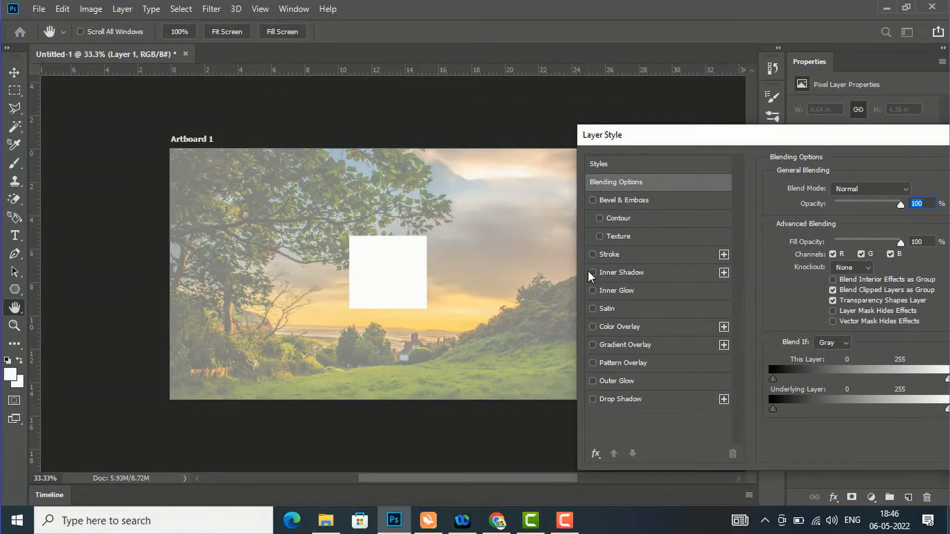
{"action": "left_click", "coordinate": [593, 254]}
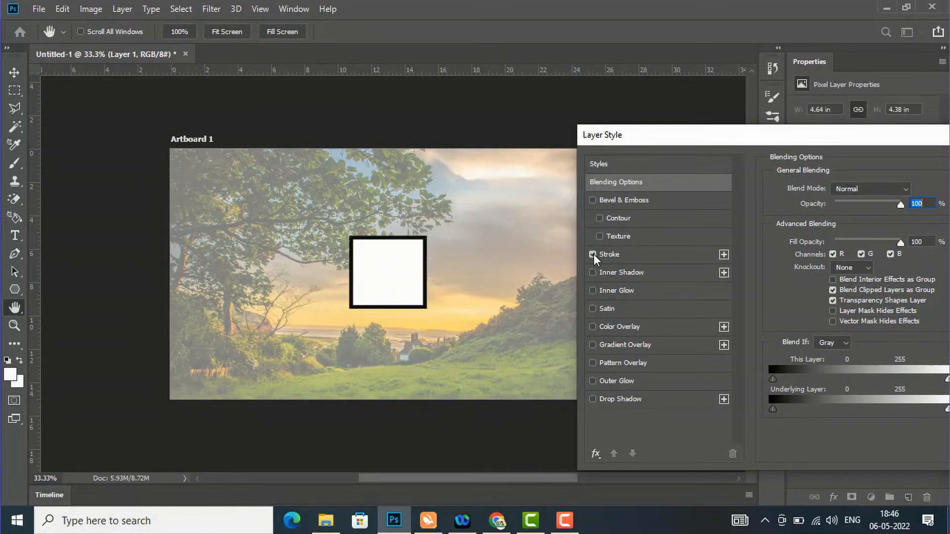
{"action": "left_click", "coordinate": [612, 253]}
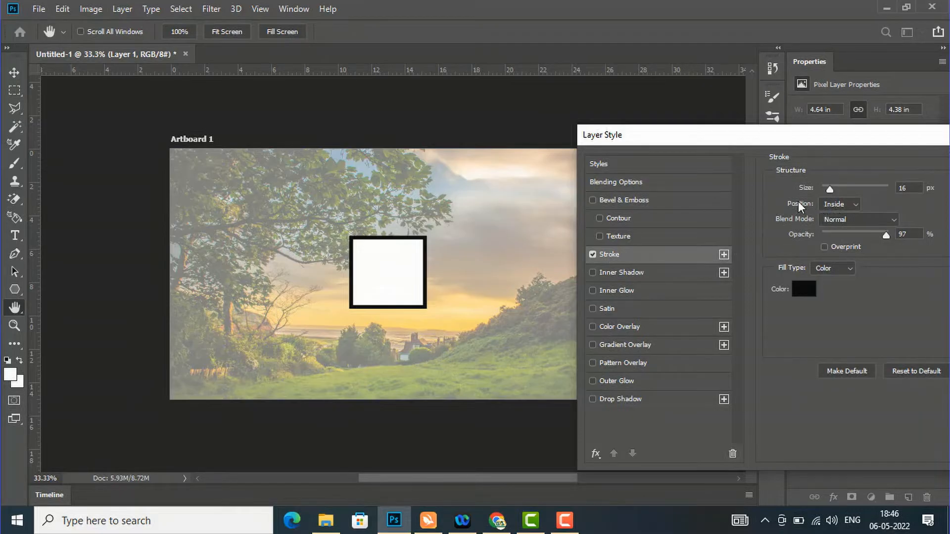
Try the Outside position for the rectangle's stroke and return it to Inside
{"action": "left_click", "coordinate": [857, 204]}
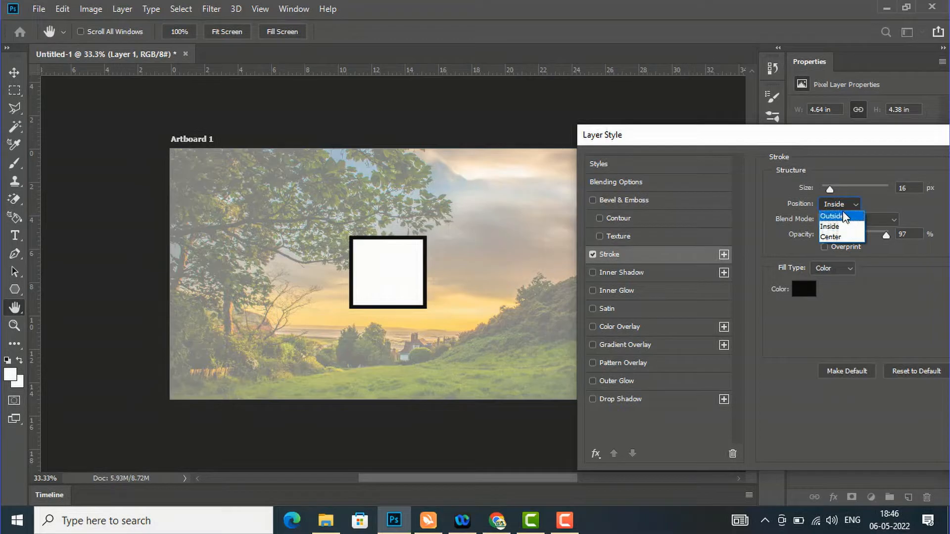
{"action": "left_click", "coordinate": [842, 214]}
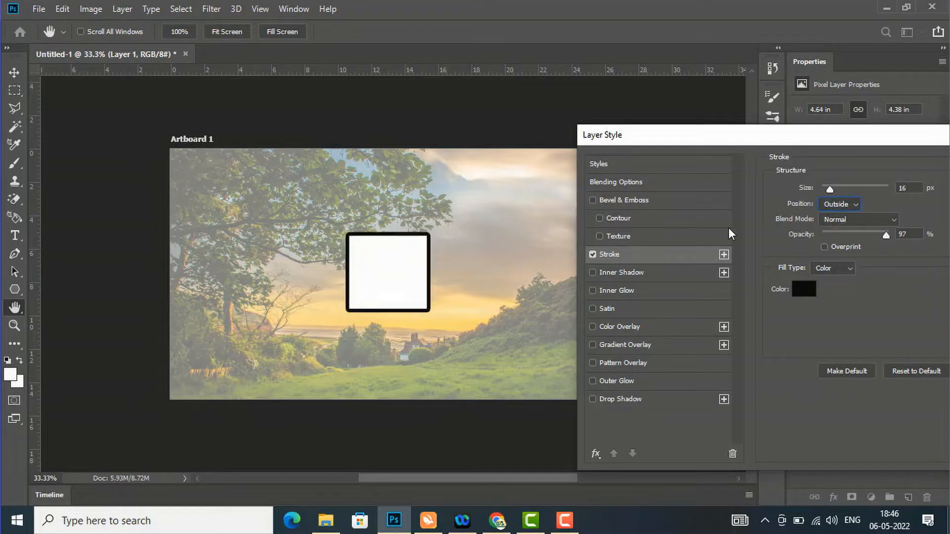
{"action": "left_click", "coordinate": [842, 204]}
{"action": "left_click", "coordinate": [842, 227]}
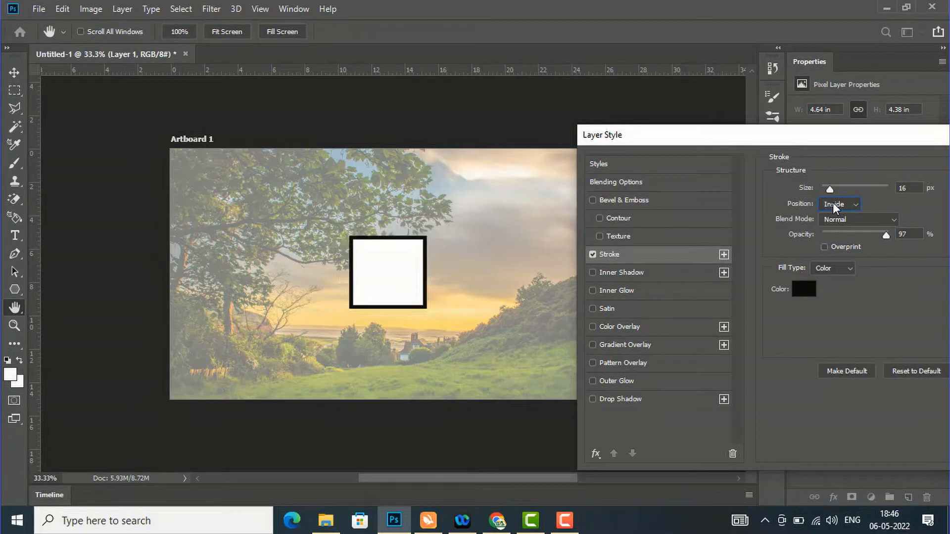
Set the rectangle's stroke size to 9 px and apply the layer style
{"action": "mouse_move", "coordinate": [830, 189]}
{"action": "left_mouse_down"}
{"action": "mouse_move", "coordinate": [847, 185]}
{"action": "mouse_move", "coordinate": [829, 182]}
{"action": "left_mouse_up"}
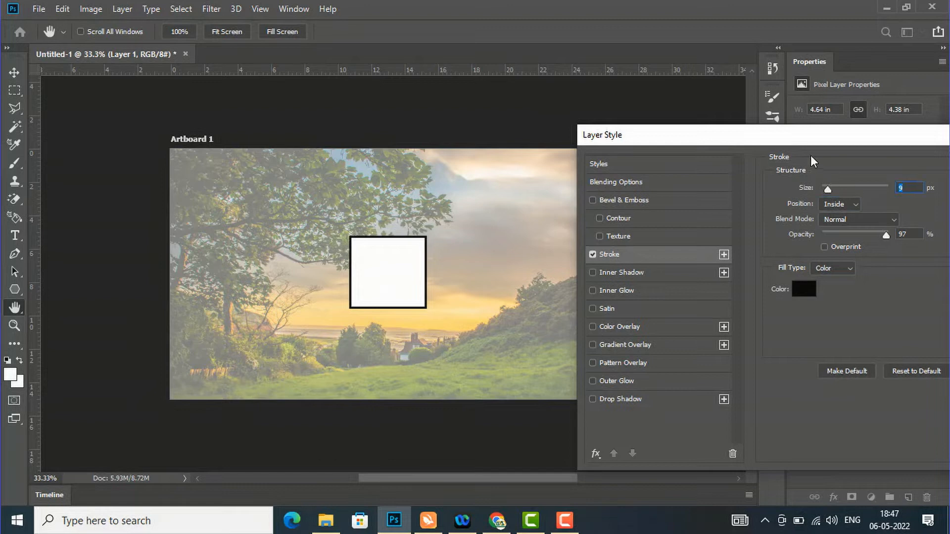
{"action": "left_click_drag", "start_coordinate": [699, 139], "coordinate": [595, 138]}
{"action": "left_click_drag", "start_coordinate": [736, 134], "coordinate": [561, 133]}
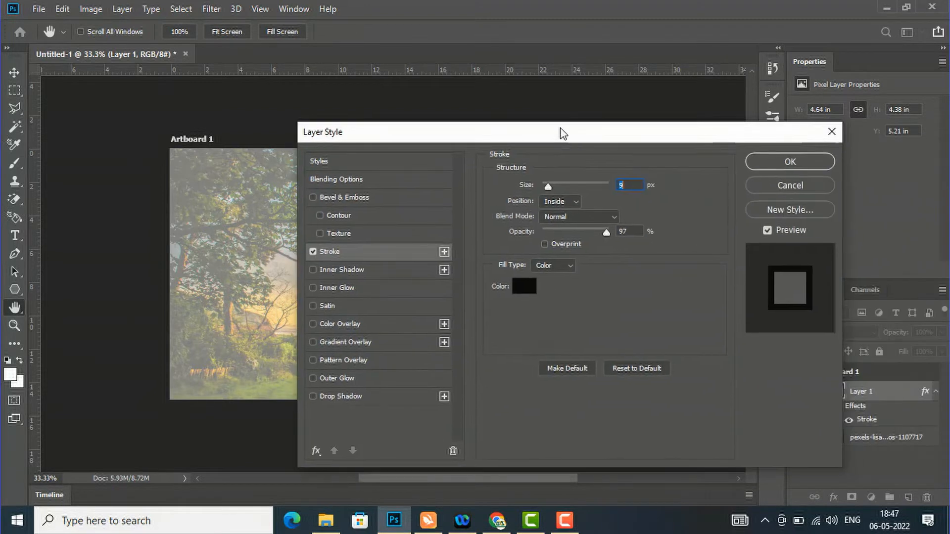
{"action": "left_click", "coordinate": [787, 162]}
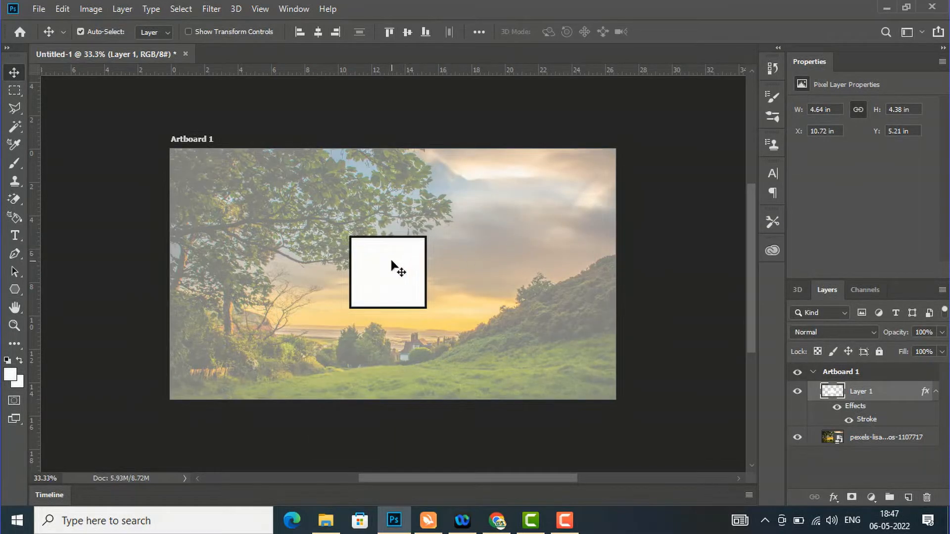
Duplicate the outlined rectangle four times, placing the copies diagonally against the four corners of the central one
{"action": "left_click_drag", "start_coordinate": [390, 272], "coordinate": [468, 206]}
{"action": "left_click_drag", "start_coordinate": [468, 204], "coordinate": [468, 341]}
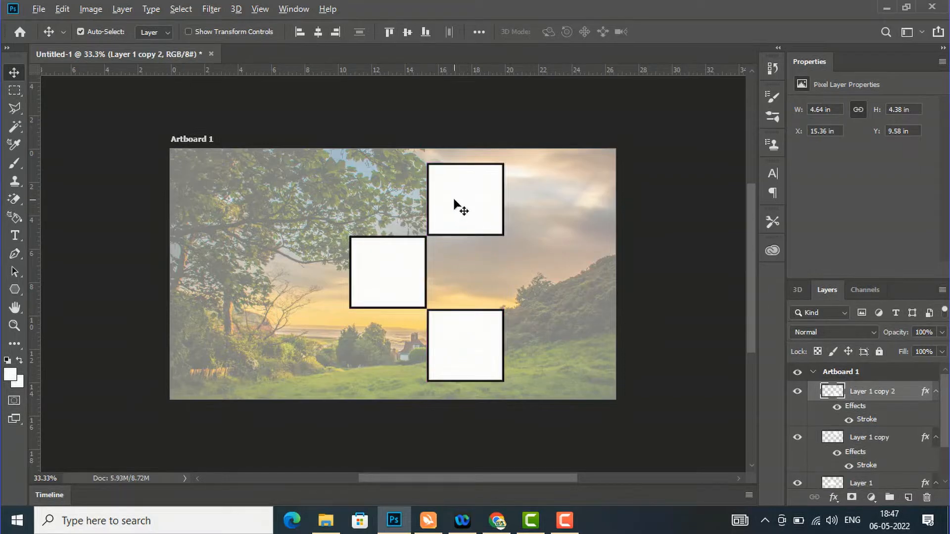
{"action": "left_click_drag", "start_coordinate": [471, 206], "coordinate": [305, 333]}
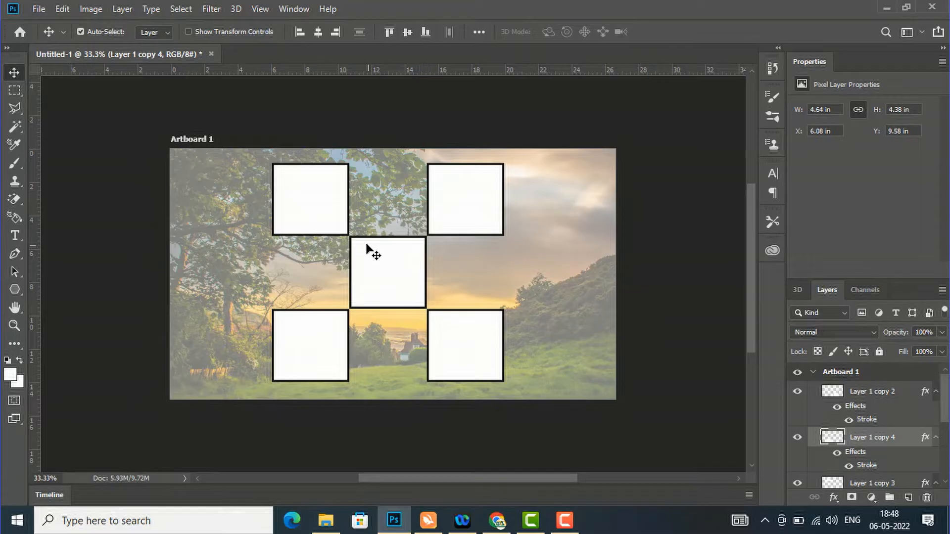
Add a new layer and draw a circular selection with the Elliptical Marquee tool overlapping the upper-left rectangle's lower-left corner
{"action": "left_click", "coordinate": [21, 96]}
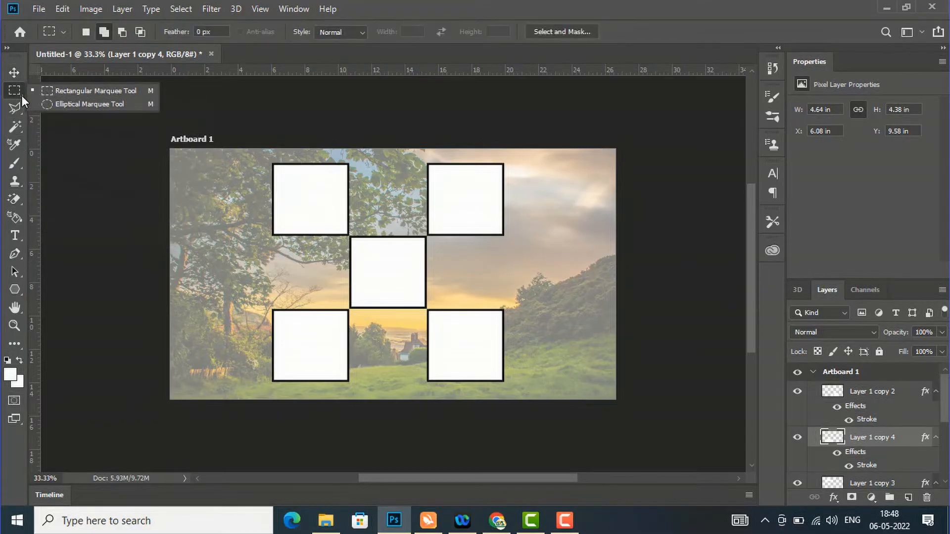
{"action": "left_click", "coordinate": [52, 104]}
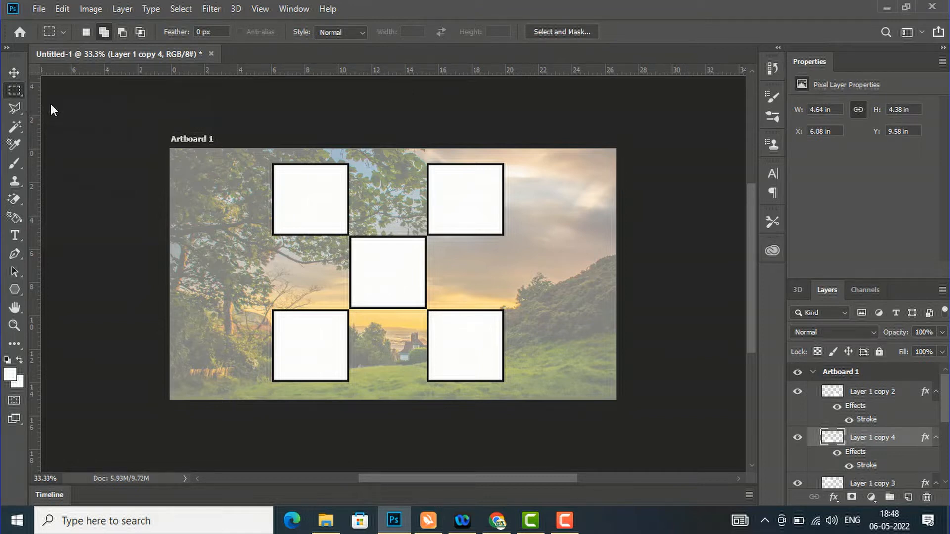
{"action": "left_click", "coordinate": [908, 498]}
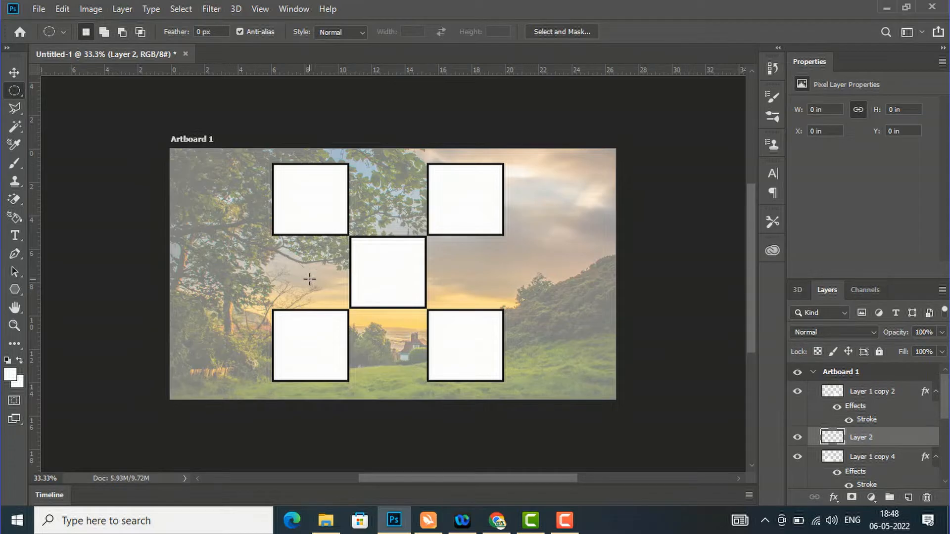
{"action": "left_click_drag", "start_coordinate": [309, 280], "coordinate": [230, 200]}
Try to move the circular selection on the empty layer with the Move tool
{"action": "key", "text": "v"}
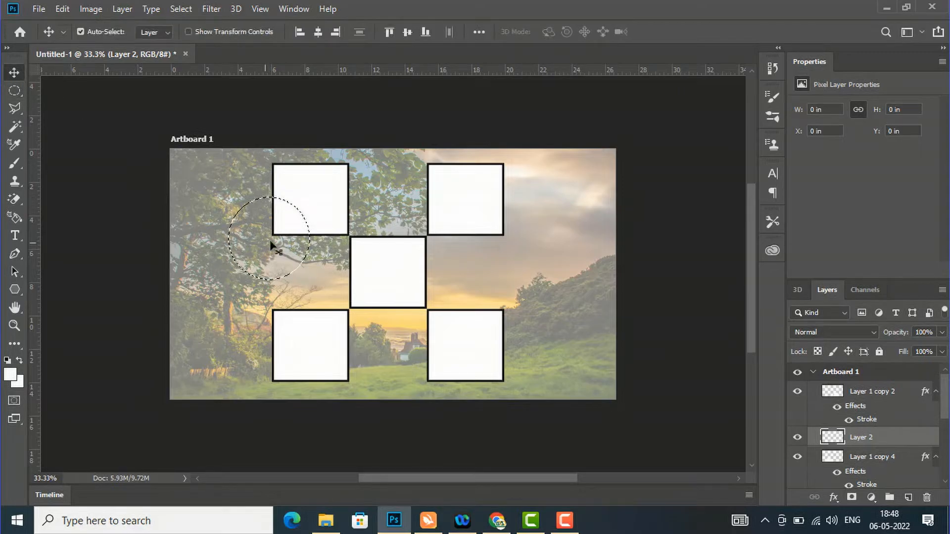
{"action": "left_click", "coordinate": [242, 263]}
{"action": "left_click", "coordinate": [451, 201]}
{"action": "left_click", "coordinate": [265, 252]}
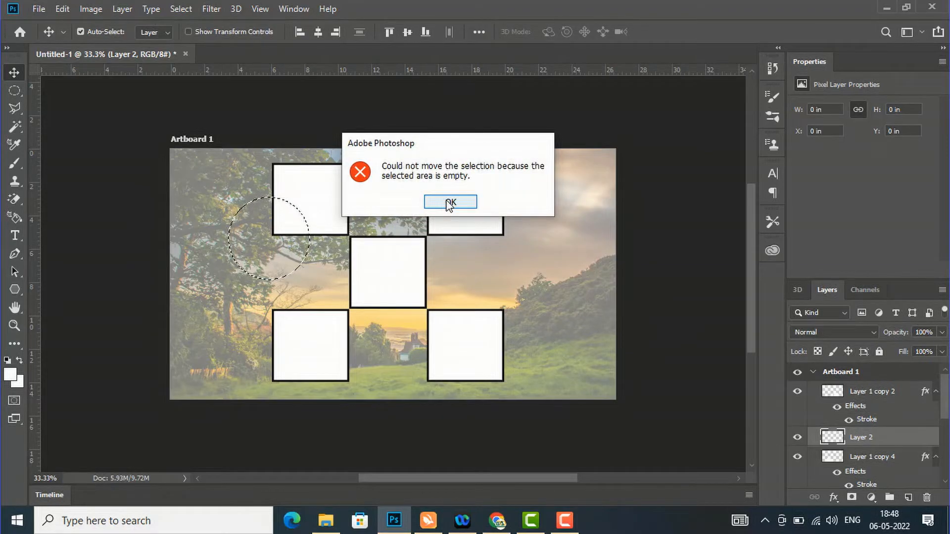
{"action": "left_click", "coordinate": [449, 204]}
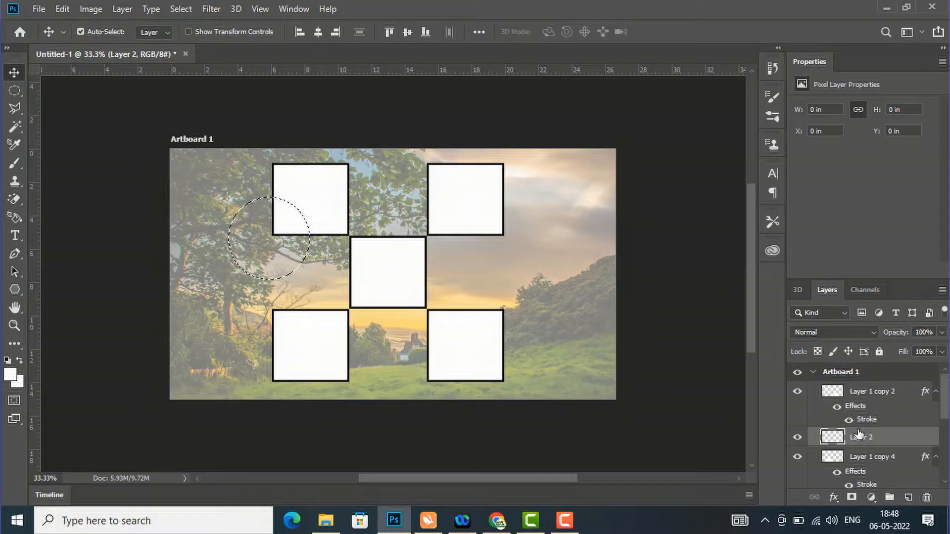
{"action": "left_click", "coordinate": [287, 248]}
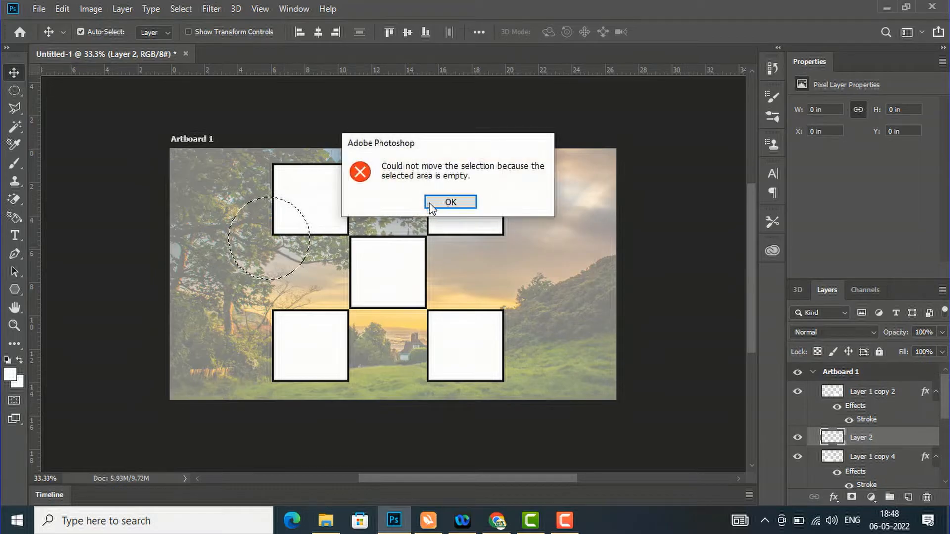
{"action": "left_click", "coordinate": [451, 204]}
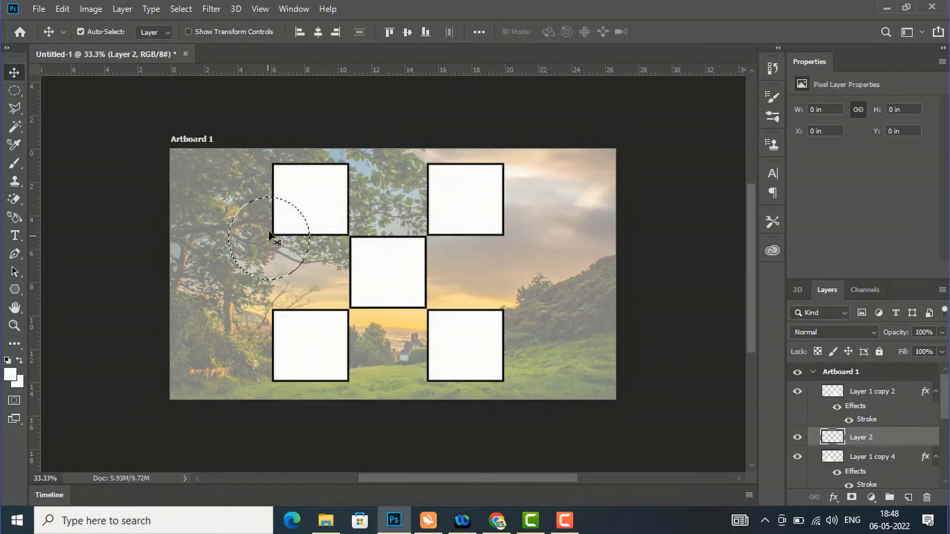
Fill the circular selection with the white foreground colour and move the circle between the two left-hand rectangles
{"action": "key", "text": "g"}
{"action": "left_click", "coordinate": [257, 247]}
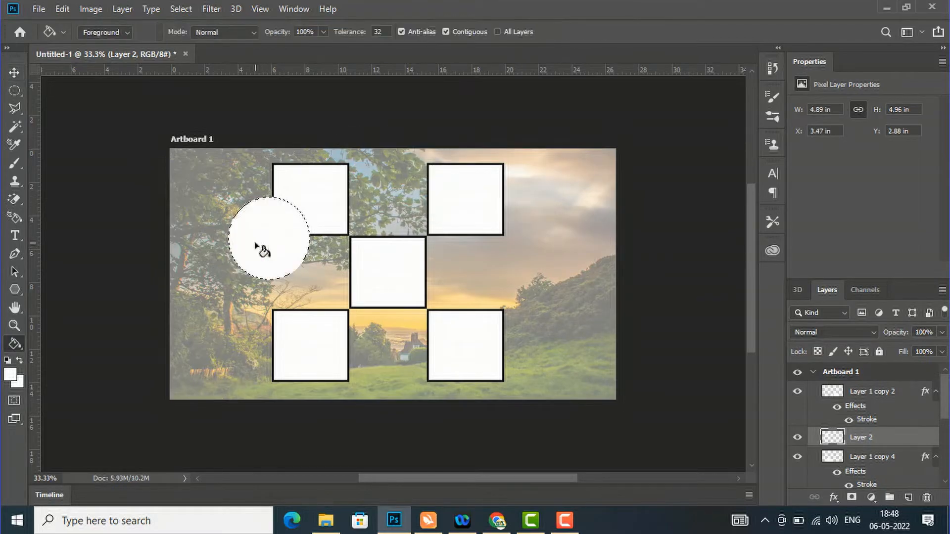
{"action": "left_click", "coordinate": [14, 71]}
{"action": "left_click_drag", "start_coordinate": [263, 247], "coordinate": [299, 273]}
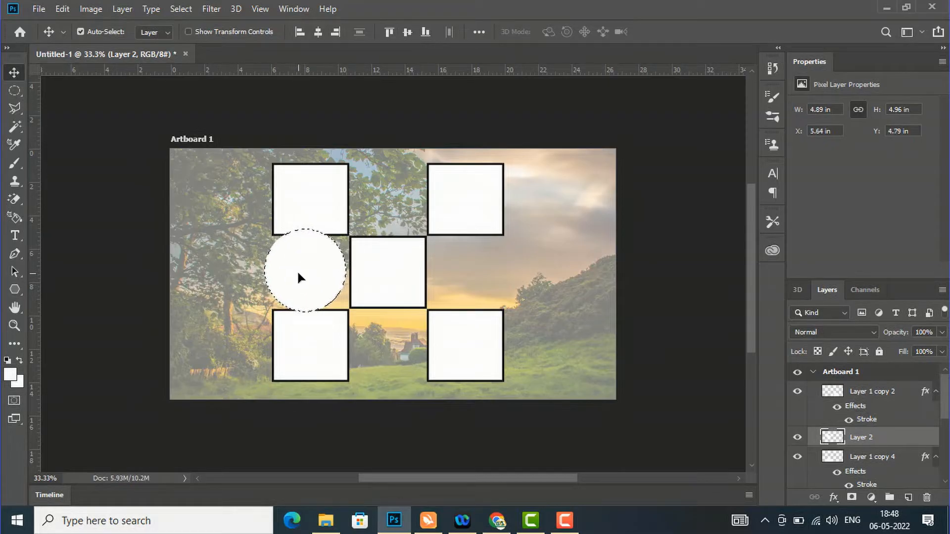
Scale the white circle proportionally to about 78% so it fits between the left-hand rectangles, and clear the selection
{"action": "key", "text": "ctrl+t"}
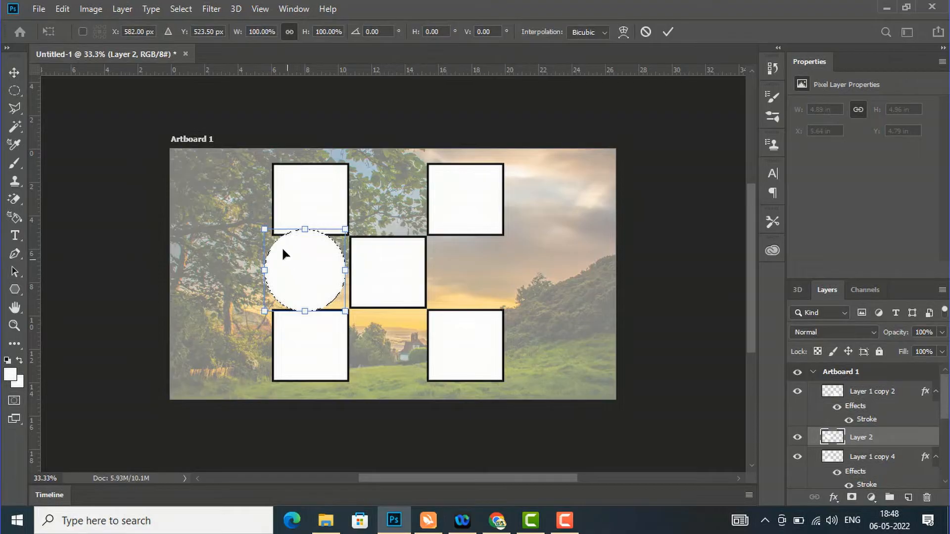
{"action": "left_click_drag", "start_coordinate": [258, 228], "coordinate": [299, 269]}
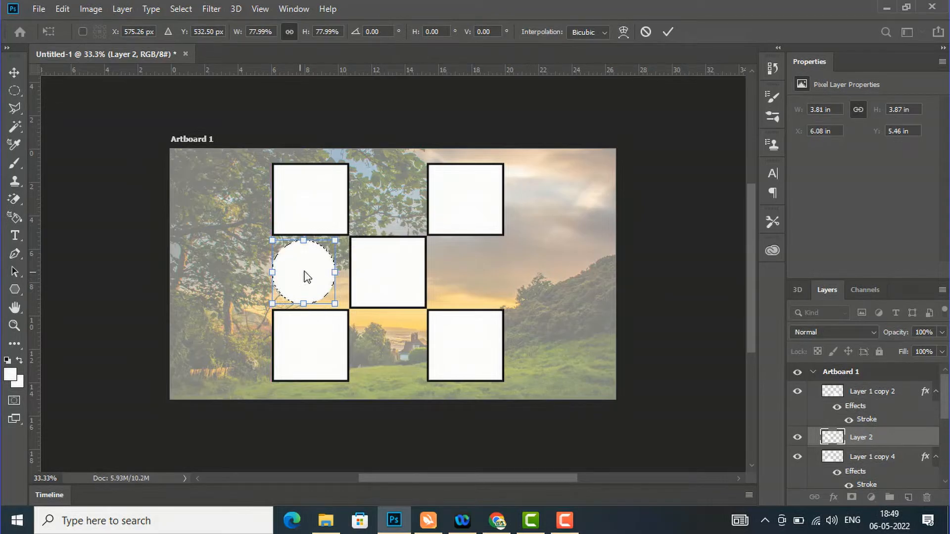
{"action": "left_click", "coordinate": [668, 31]}
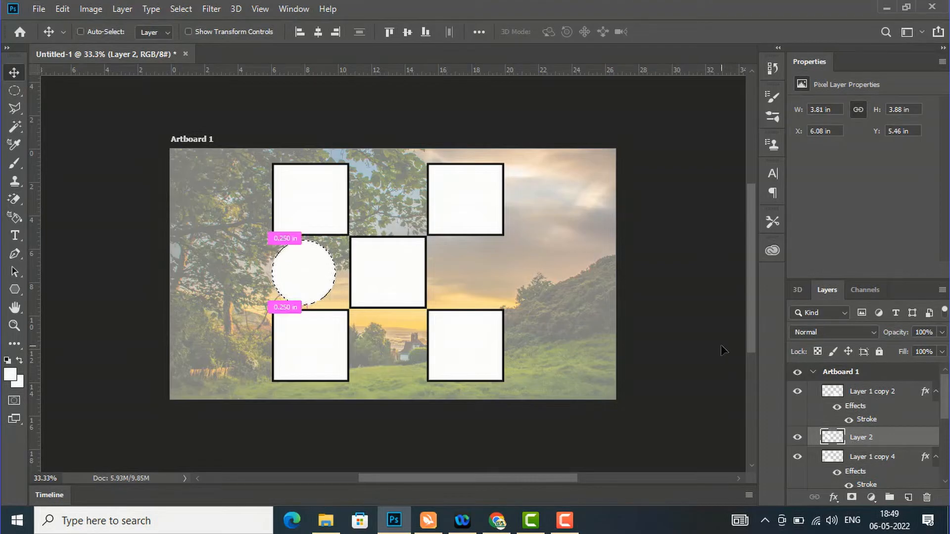
{"action": "key", "text": "ctrl+d"}
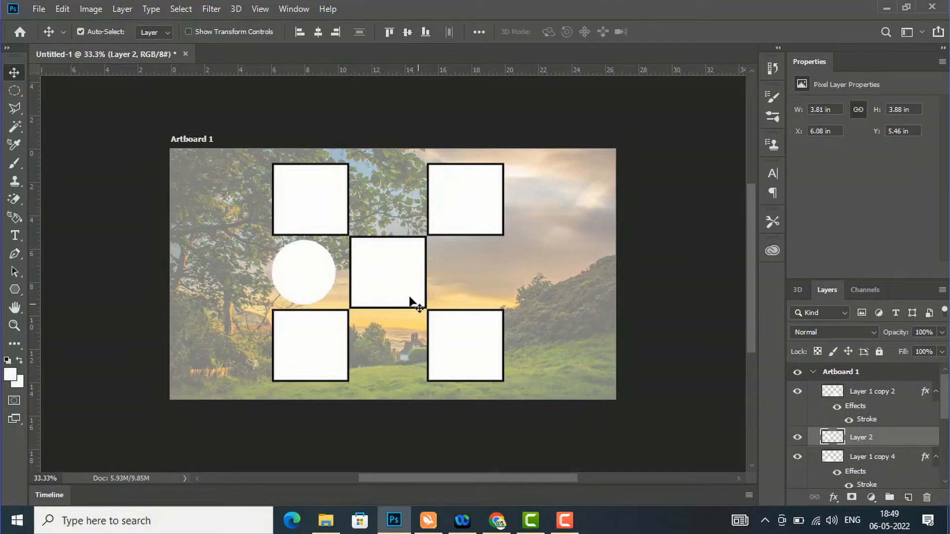
Add a black stroke layer style to the circle and duplicate the circle between the two right-hand rectangles
{"action": "right_click", "coordinate": [863, 444]}
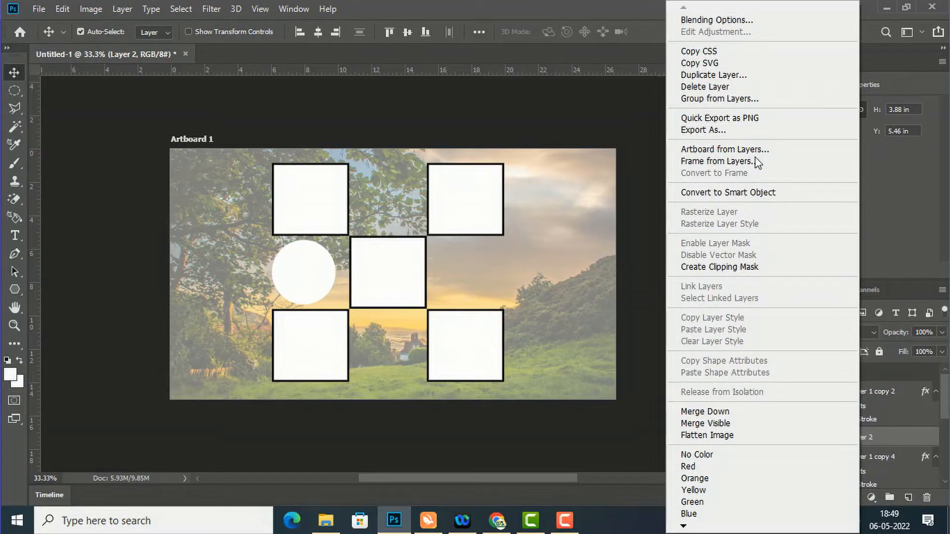
{"action": "left_click", "coordinate": [711, 19]}
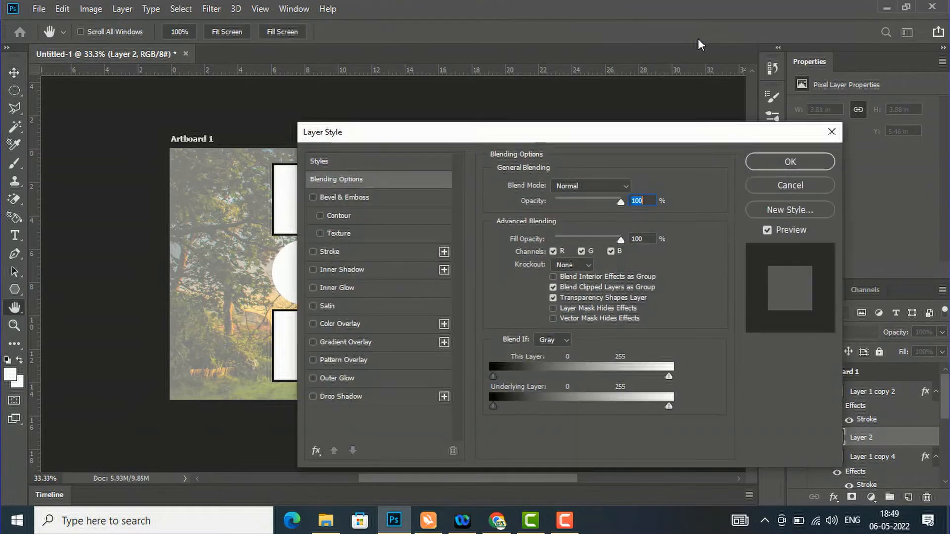
{"action": "left_click_drag", "start_coordinate": [417, 137], "coordinate": [602, 133]}
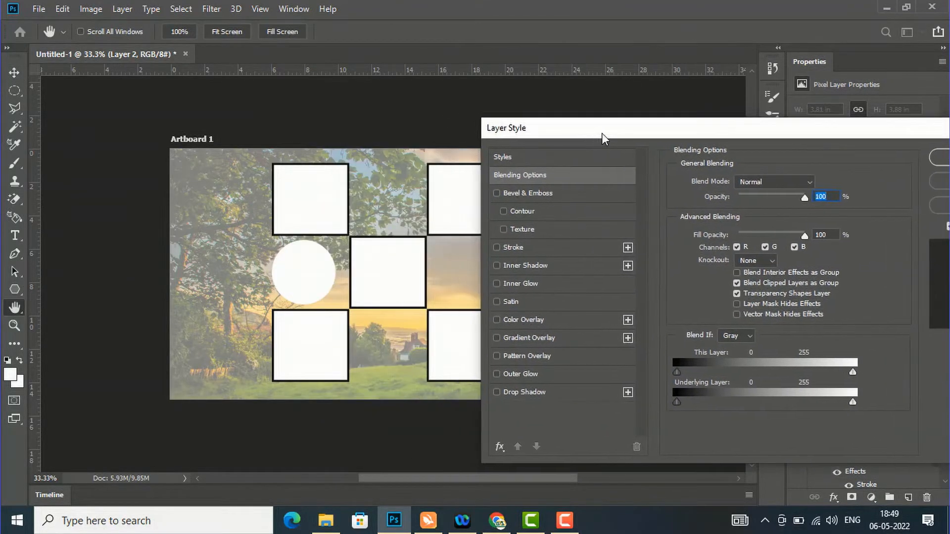
{"action": "left_click", "coordinate": [496, 248]}
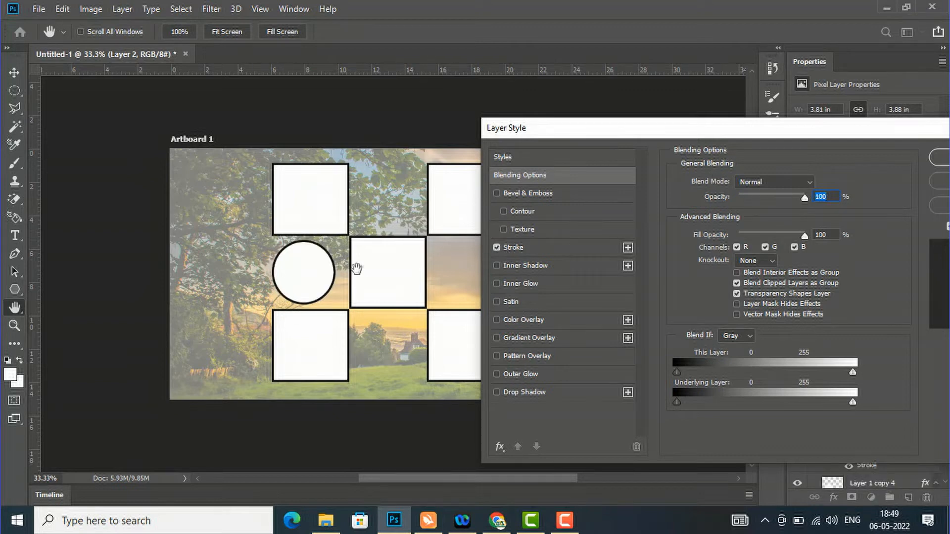
{"action": "left_click_drag", "start_coordinate": [747, 122], "coordinate": [556, 135]}
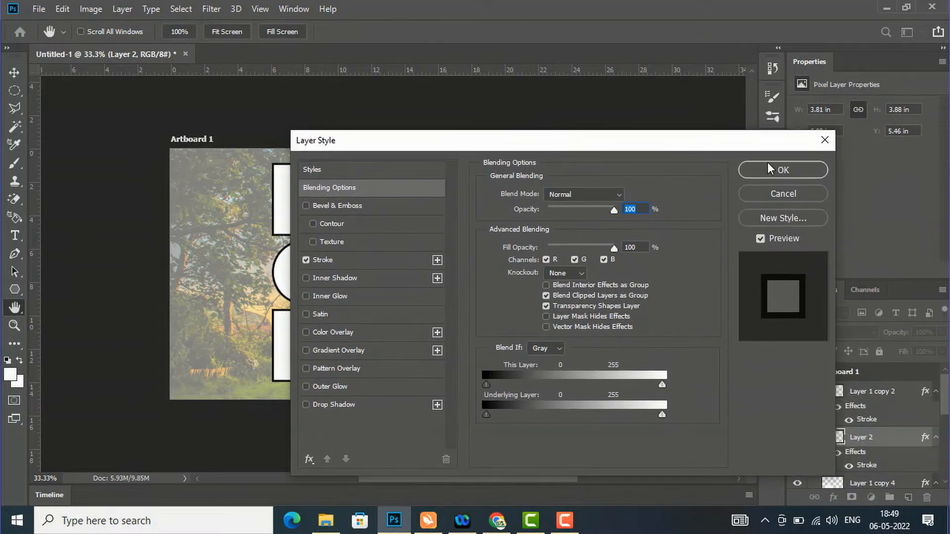
{"action": "left_click", "coordinate": [773, 168]}
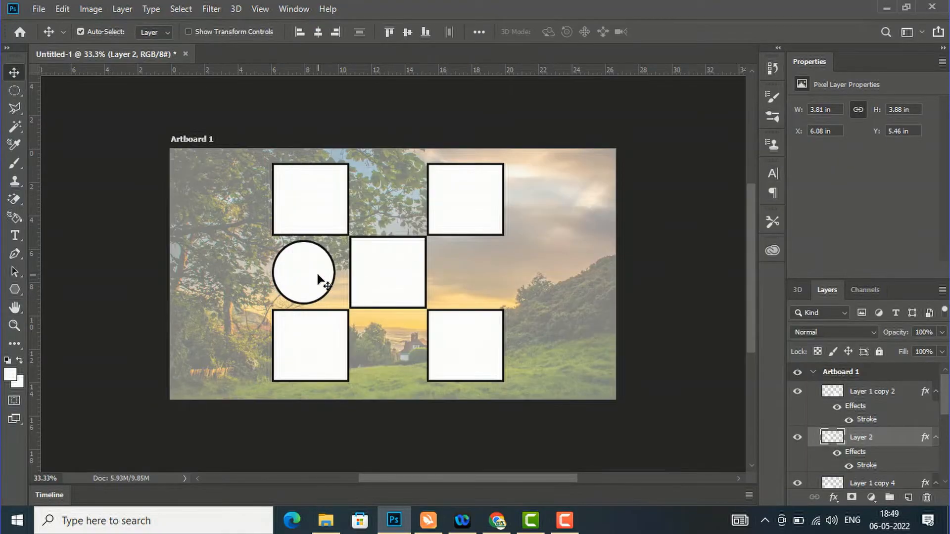
{"action": "left_click_drag", "start_coordinate": [319, 278], "coordinate": [474, 276]}
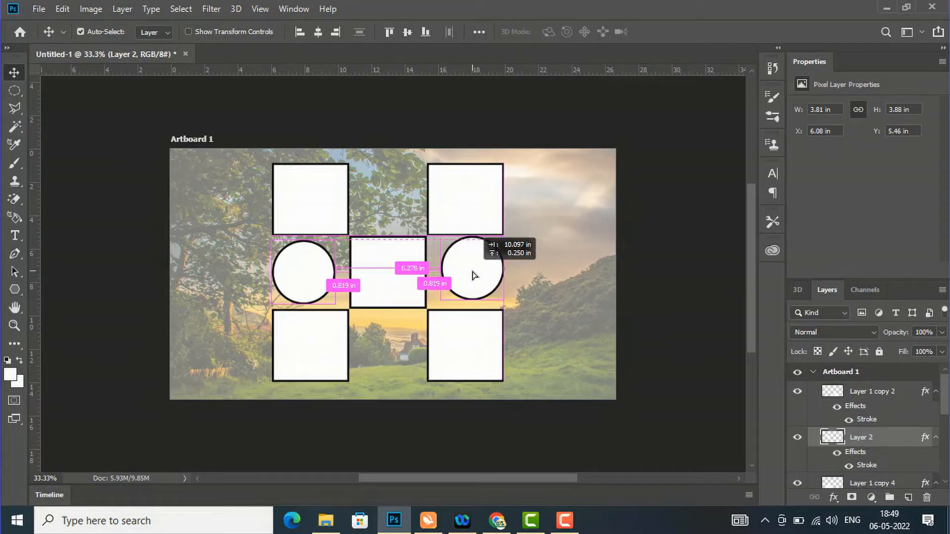
{"action": "left_click_drag", "start_coordinate": [474, 276], "coordinate": [467, 278]}
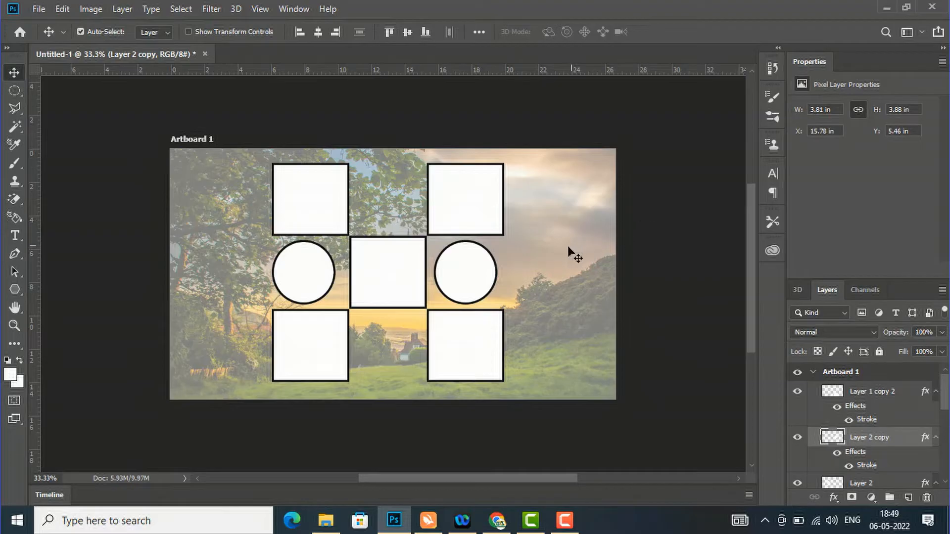
Draw a six-sided white polygon shape, about 391 by 348 px, beside the right-hand circle
{"action": "left_click", "coordinate": [21, 293]}
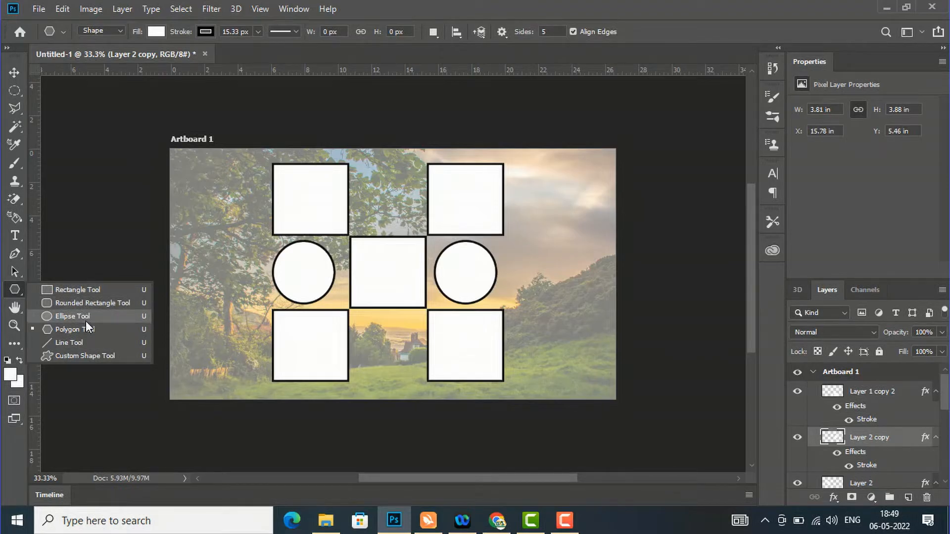
{"action": "left_click", "coordinate": [88, 334]}
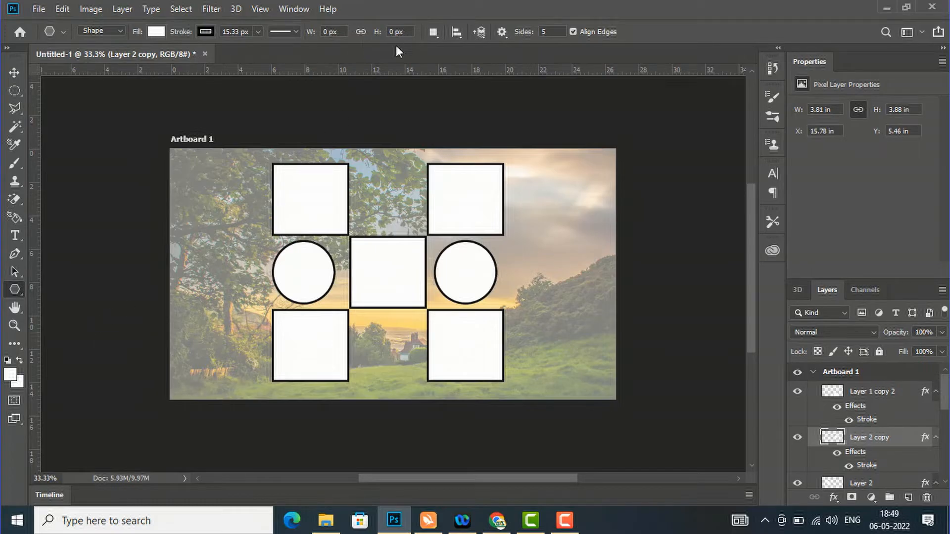
{"action": "left_click", "coordinate": [549, 31]}
{"action": "key", "text": "Return"}
{"action": "left_click_drag", "start_coordinate": [554, 255], "coordinate": [545, 233]}
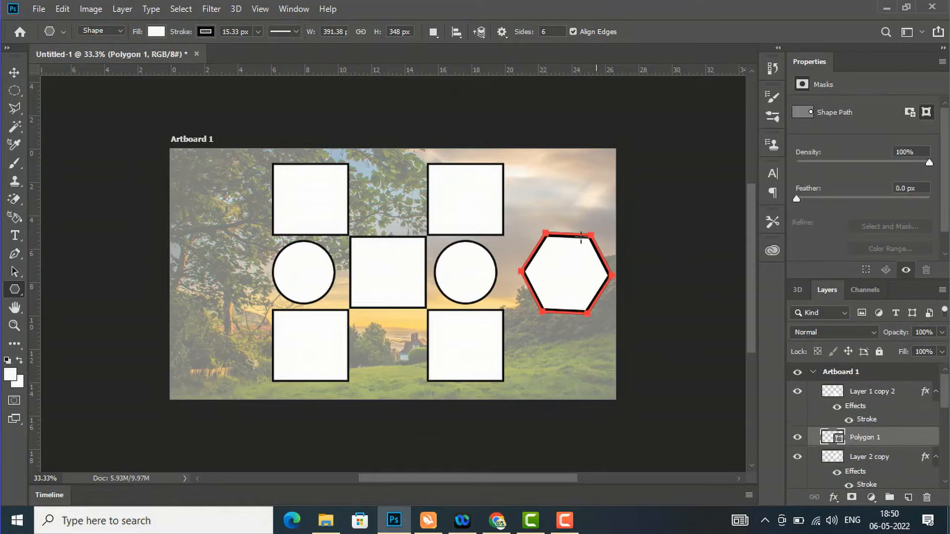
Add a 1 px inside stroke layer style to the hexagon and place a duplicate of it at the artboard's left edge
{"action": "left_click", "coordinate": [14, 72]}
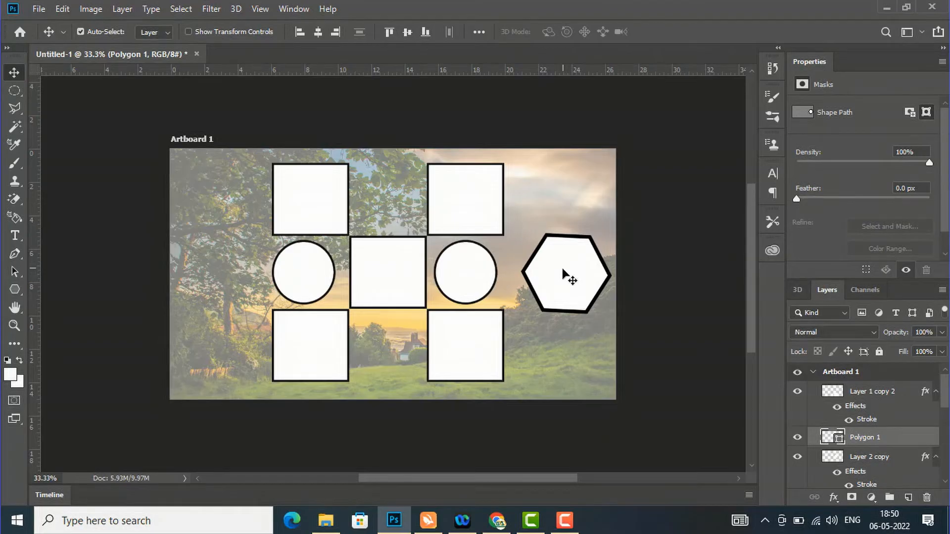
{"action": "right_click", "coordinate": [857, 439]}
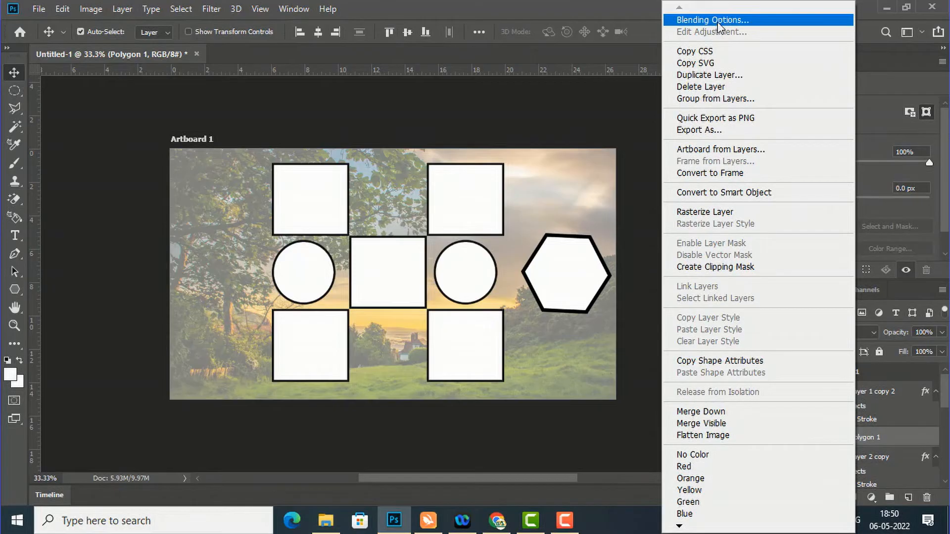
{"action": "left_click", "coordinate": [718, 21]}
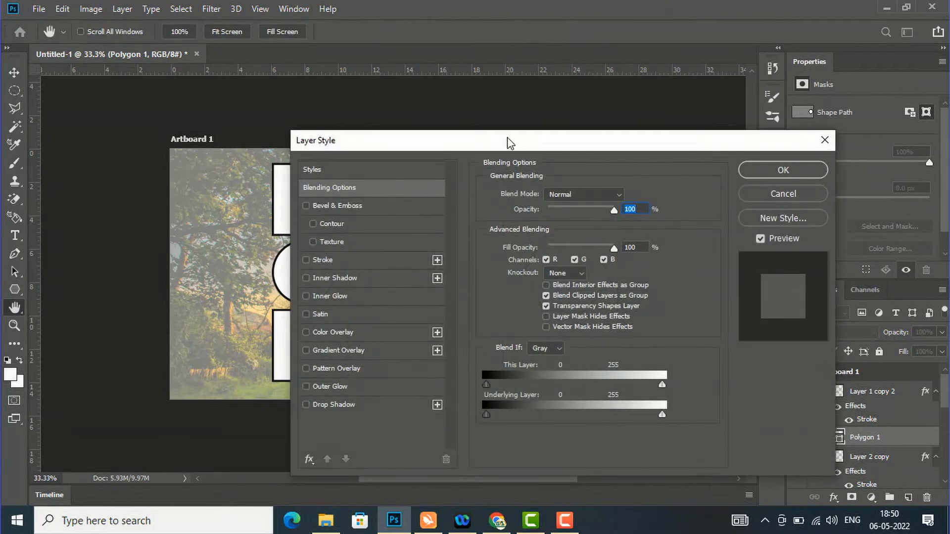
{"action": "left_click_drag", "start_coordinate": [506, 138], "coordinate": [802, 138]}
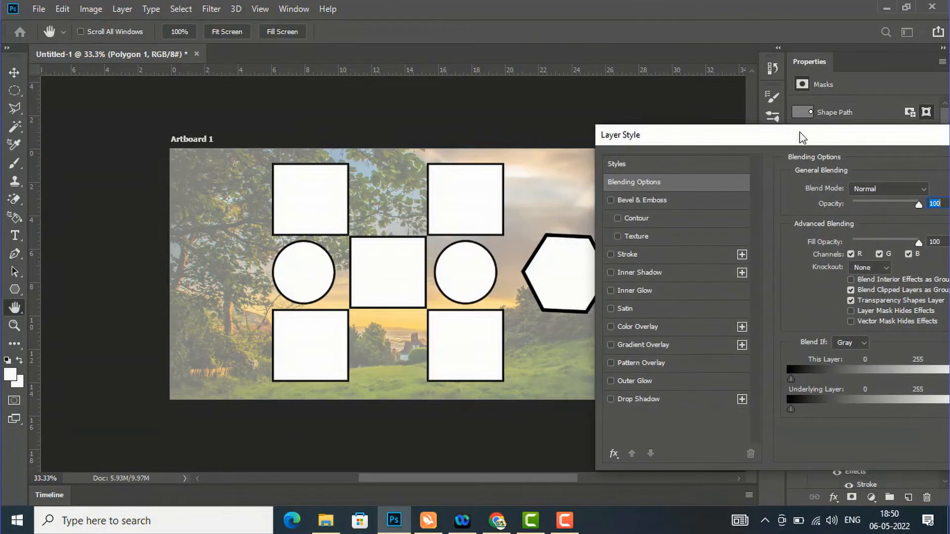
{"action": "left_click", "coordinate": [611, 253]}
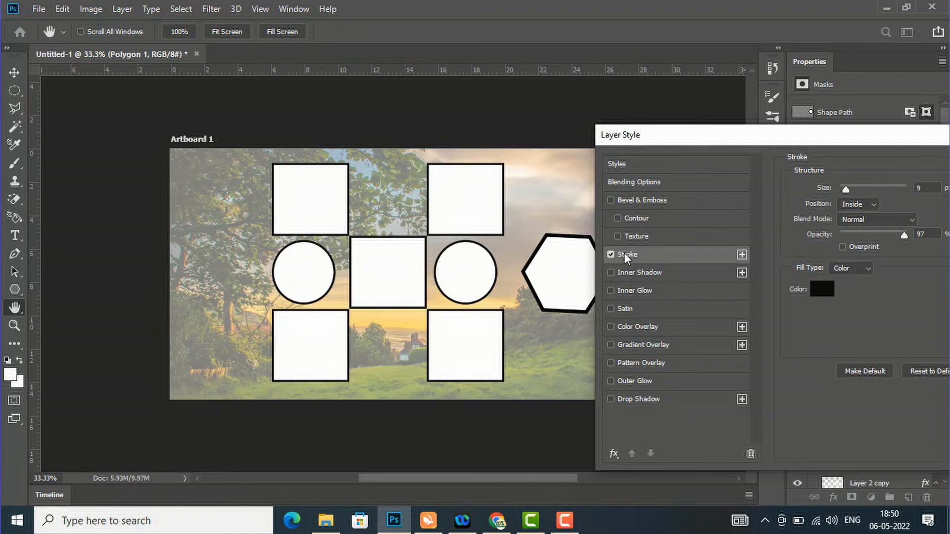
{"action": "left_click", "coordinate": [841, 191]}
{"action": "mouse_move", "coordinate": [839, 190]}
{"action": "left_mouse_down"}
{"action": "mouse_move", "coordinate": [863, 187]}
{"action": "mouse_move", "coordinate": [846, 187]}
{"action": "left_mouse_up"}
{"action": "left_click_drag", "start_coordinate": [838, 142], "coordinate": [644, 171]}
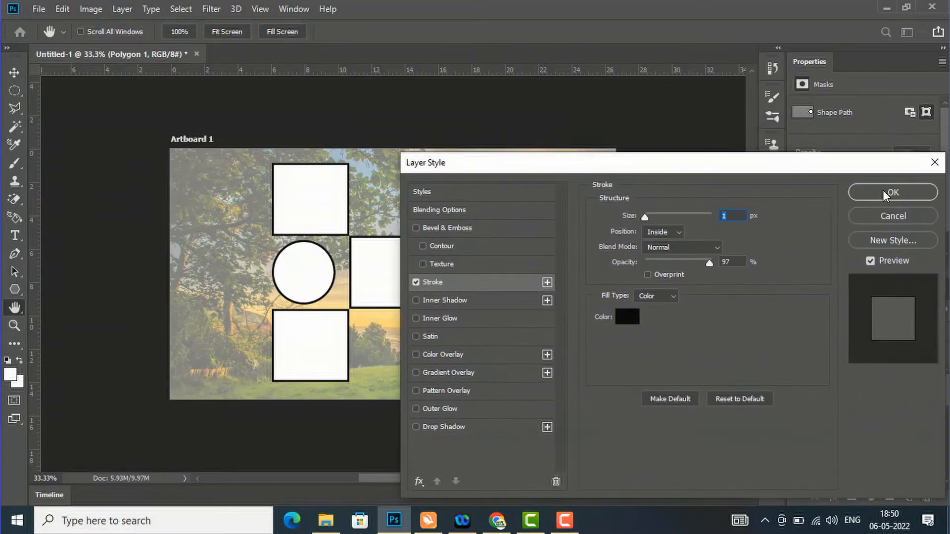
{"action": "left_click", "coordinate": [886, 197]}
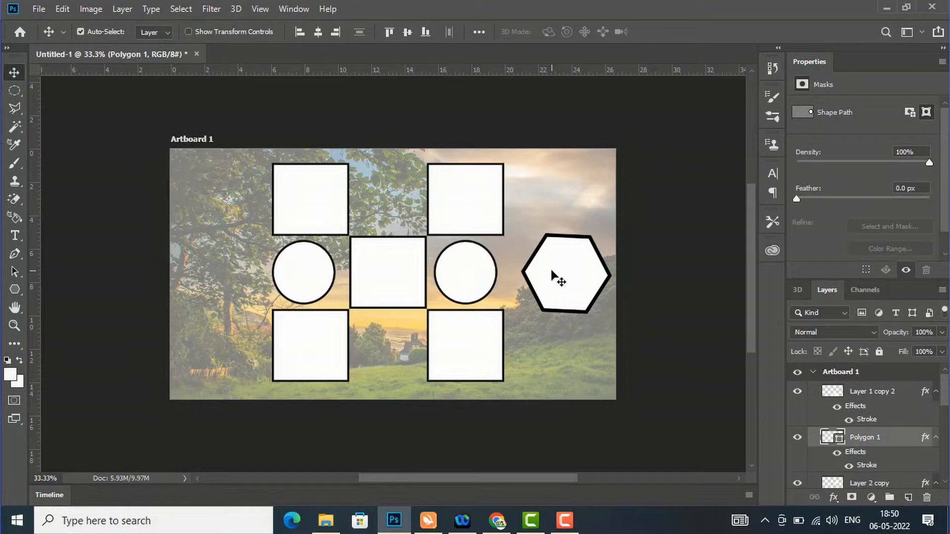
{"action": "left_click_drag", "start_coordinate": [555, 270], "coordinate": [203, 276]}
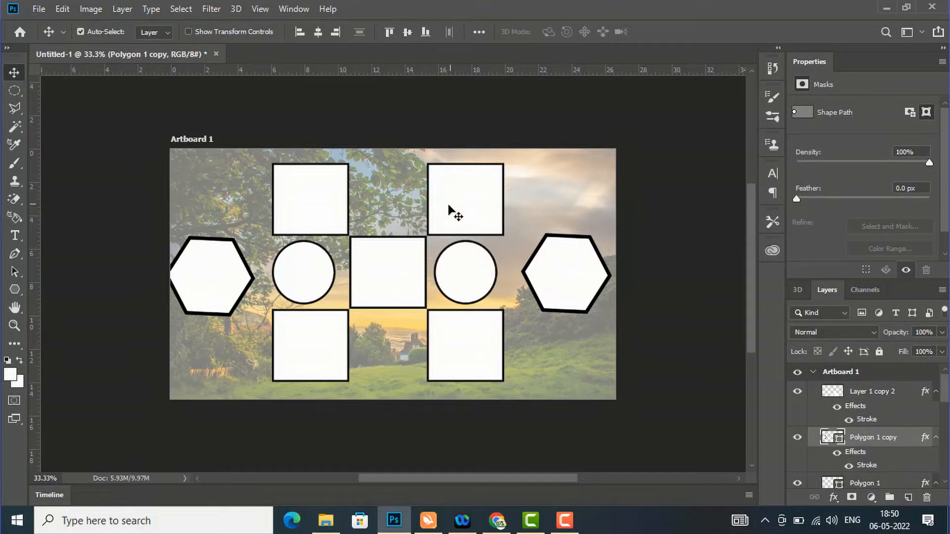
Marquee a square of about 3.06 by 3.04 in above the right-hand hexagon and fill it with white on a new layer
{"action": "left_click", "coordinate": [21, 95]}
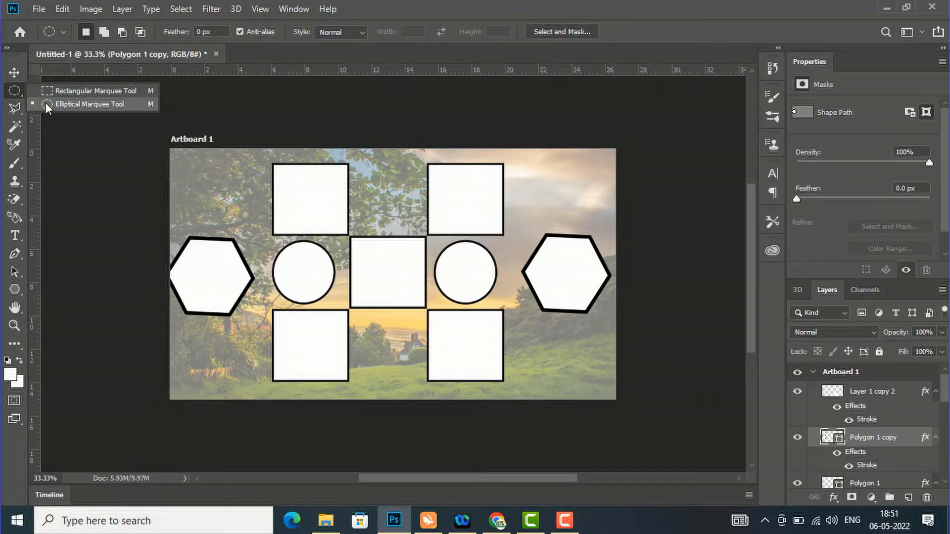
{"action": "left_click", "coordinate": [81, 104]}
{"action": "key", "text": "shift+m"}
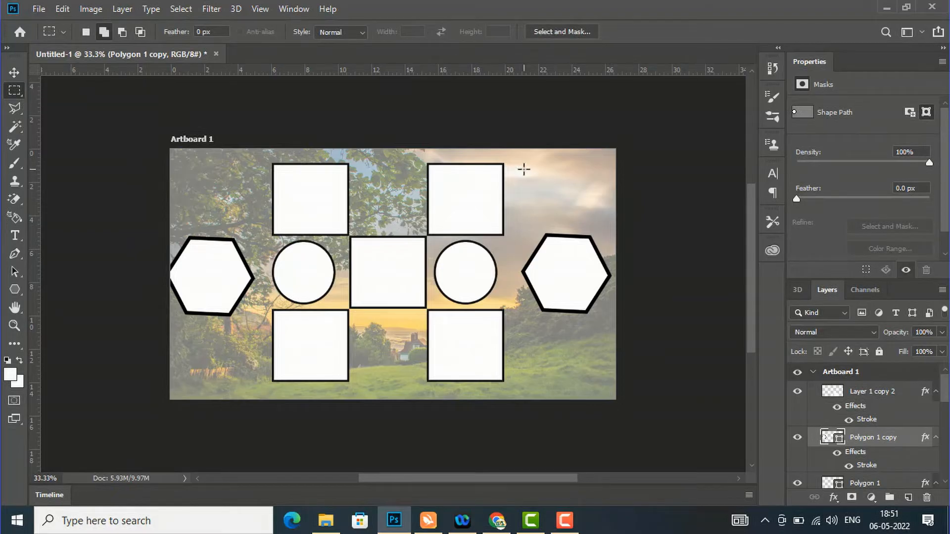
{"action": "left_click_drag", "start_coordinate": [524, 169], "coordinate": [575, 219]}
{"action": "left_click", "coordinate": [908, 498]}
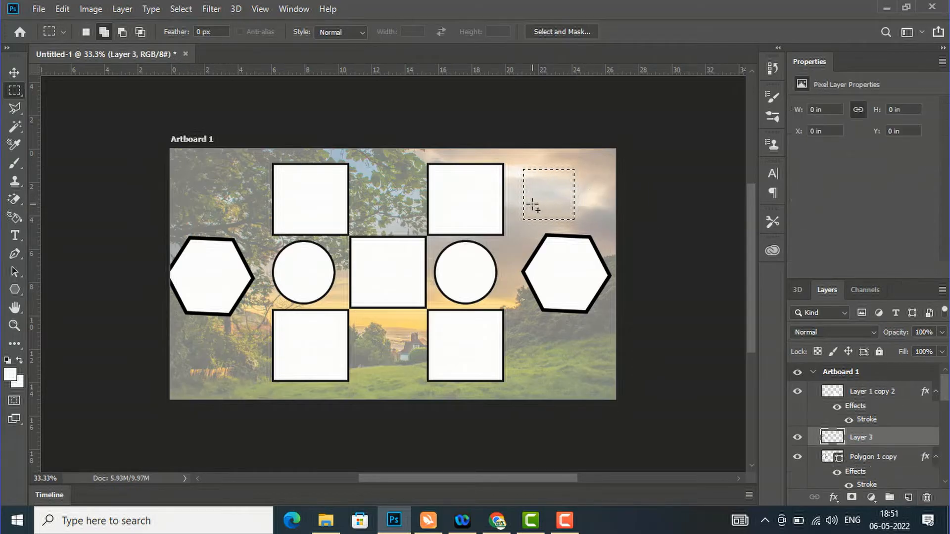
{"action": "key", "text": "g"}
{"action": "left_click", "coordinate": [550, 203]}
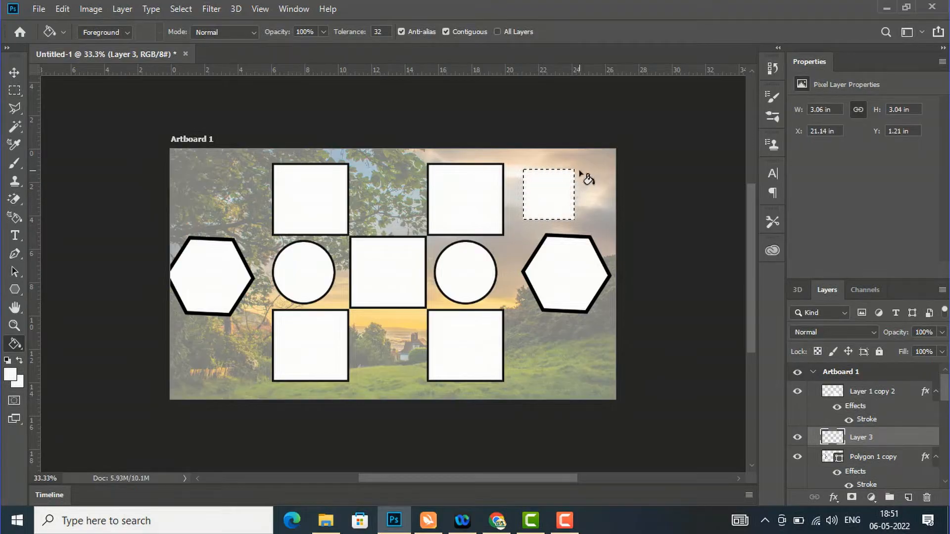
Add a black stroke layer style to the small white square and increase the stroke size for a thick outline
{"action": "right_click", "coordinate": [869, 445]}
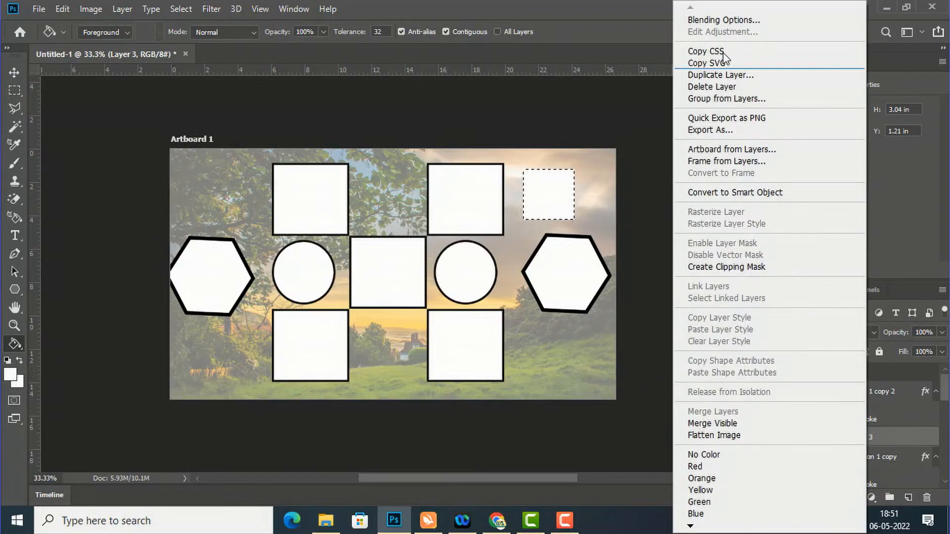
{"action": "left_click", "coordinate": [713, 19]}
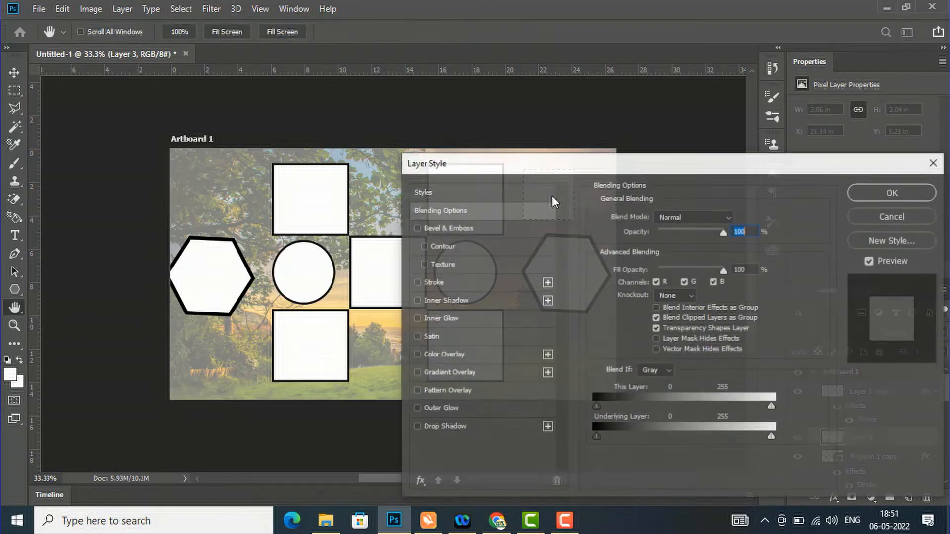
{"action": "left_click", "coordinate": [415, 282]}
{"action": "mouse_move", "coordinate": [542, 170]}
{"action": "left_mouse_down"}
{"action": "mouse_move", "coordinate": [578, 333]}
{"action": "mouse_move", "coordinate": [544, 339]}
{"action": "mouse_move", "coordinate": [522, 246]}
{"action": "left_mouse_up"}
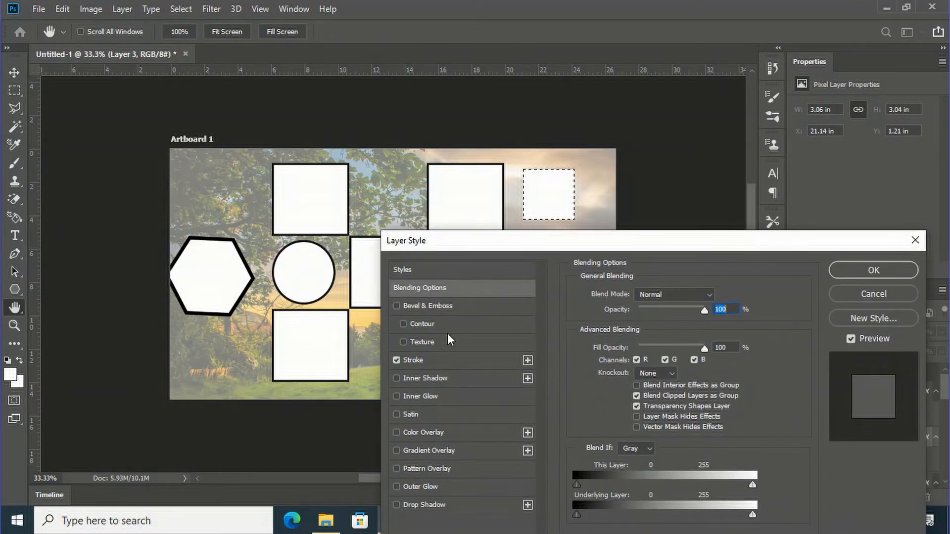
{"action": "left_click", "coordinate": [415, 360]}
{"action": "left_click_drag", "start_coordinate": [628, 300], "coordinate": [633, 292]}
{"action": "left_click", "coordinate": [864, 273]}
{"action": "key", "text": "g"}
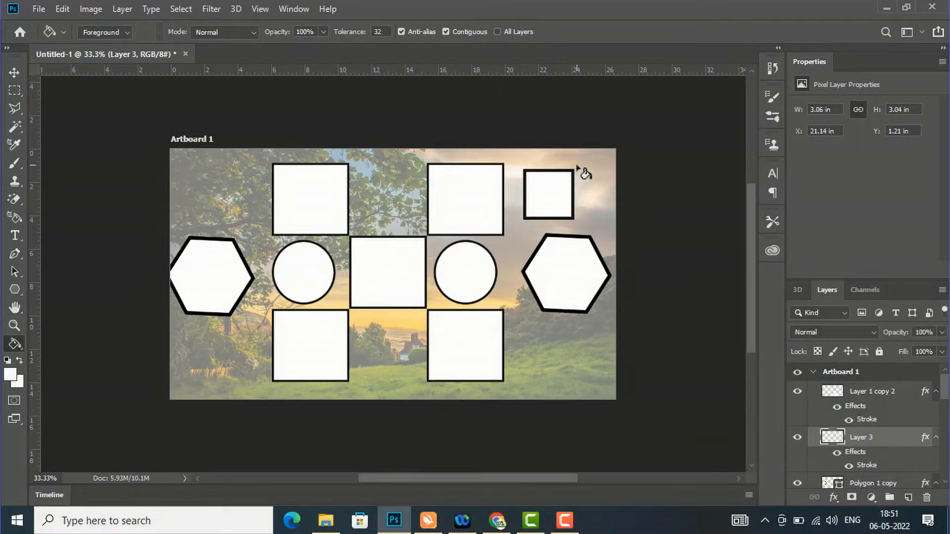
Rotate the small outlined square by about -37.9° and place duplicates of it in the artboard's other three corners
{"action": "key", "text": "ctrl+t"}
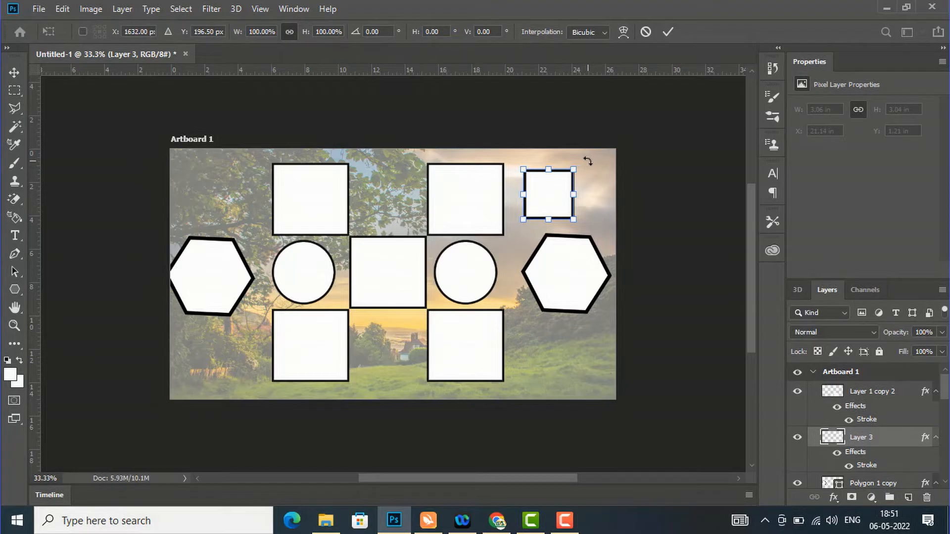
{"action": "left_click_drag", "start_coordinate": [578, 153], "coordinate": [561, 133]}
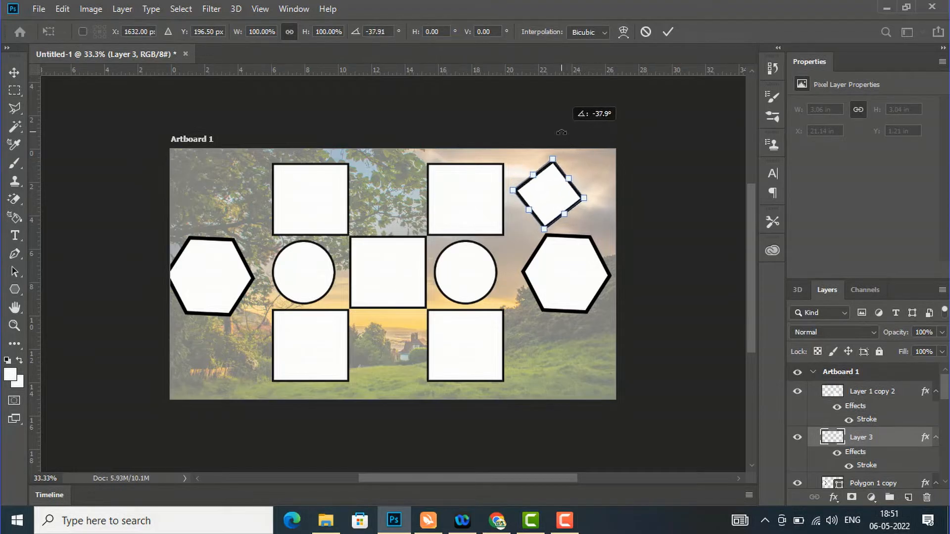
{"action": "left_click", "coordinate": [668, 33]}
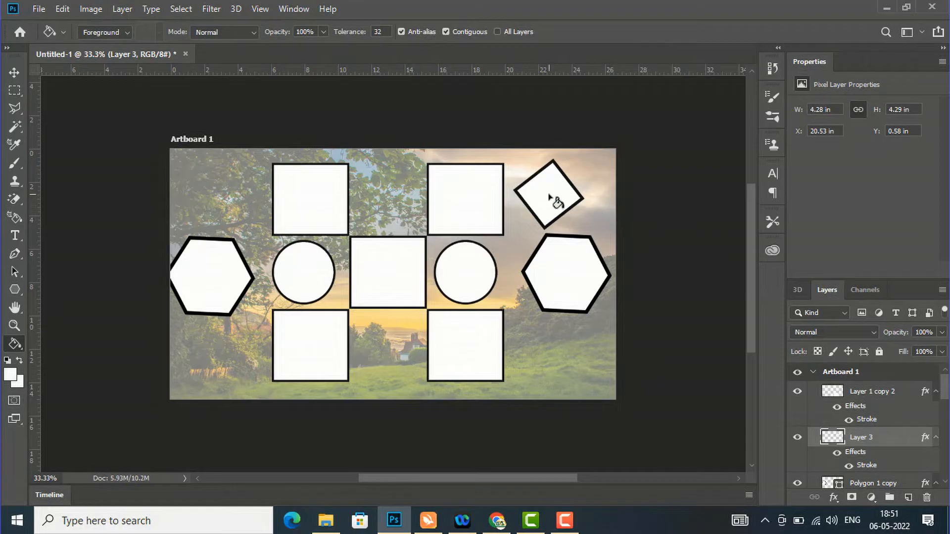
{"action": "left_click", "coordinate": [15, 72]}
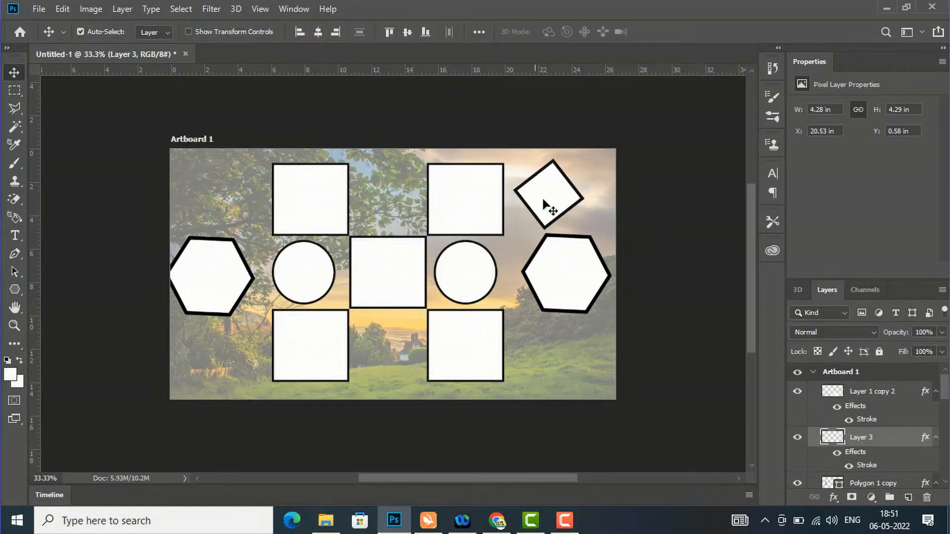
{"action": "left_click_drag", "start_coordinate": [558, 202], "coordinate": [556, 355]}
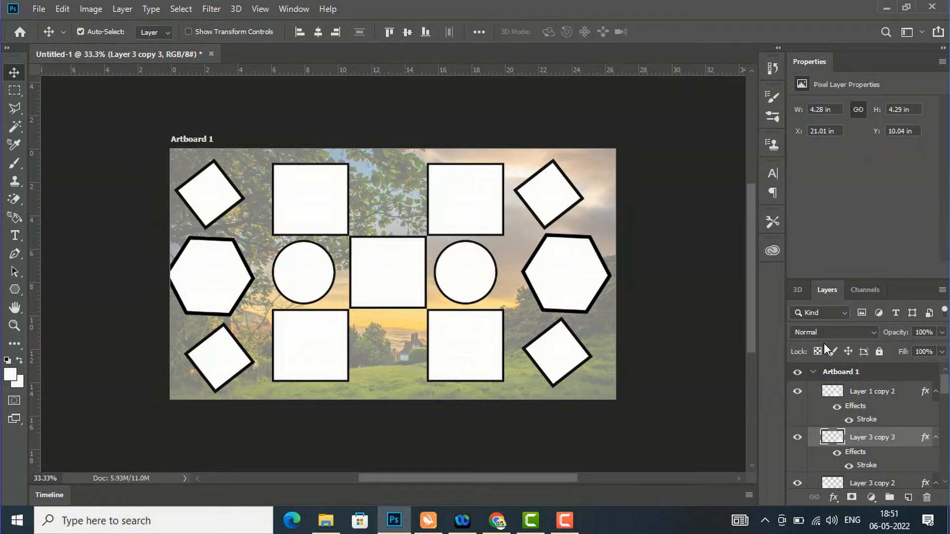
Move the left-hand hexagon inward so that it lies fully inside the artboard
{"action": "left_click", "coordinate": [190, 270]}
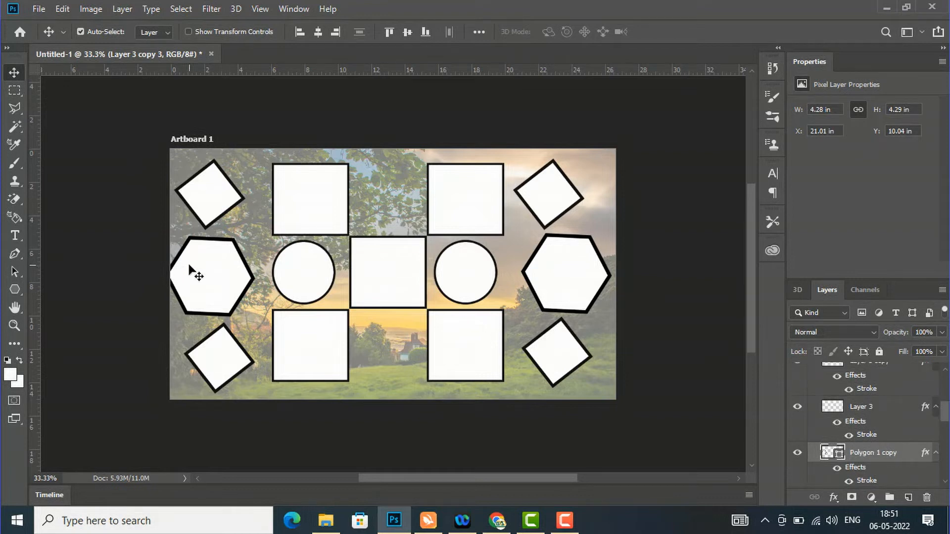
{"action": "right_click", "coordinate": [190, 270]}
{"action": "left_click", "coordinate": [213, 288]}
{"action": "left_click_drag", "start_coordinate": [210, 274], "coordinate": [223, 280]}
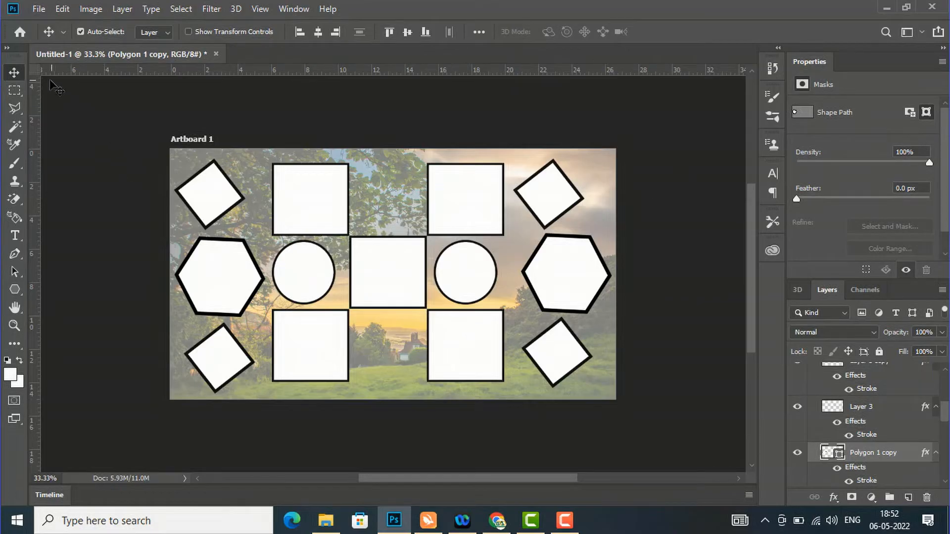
Place Pexels photo 1851987 from the Downloads folder above the rectangle under the right-hand circle and clip it to that rectangle
{"action": "right_click", "coordinate": [478, 347]}
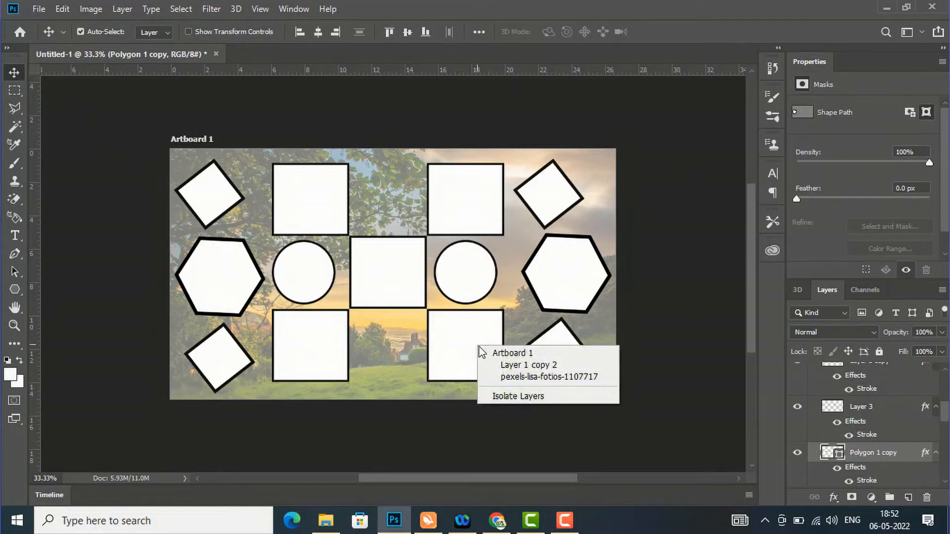
{"action": "left_click", "coordinate": [501, 367]}
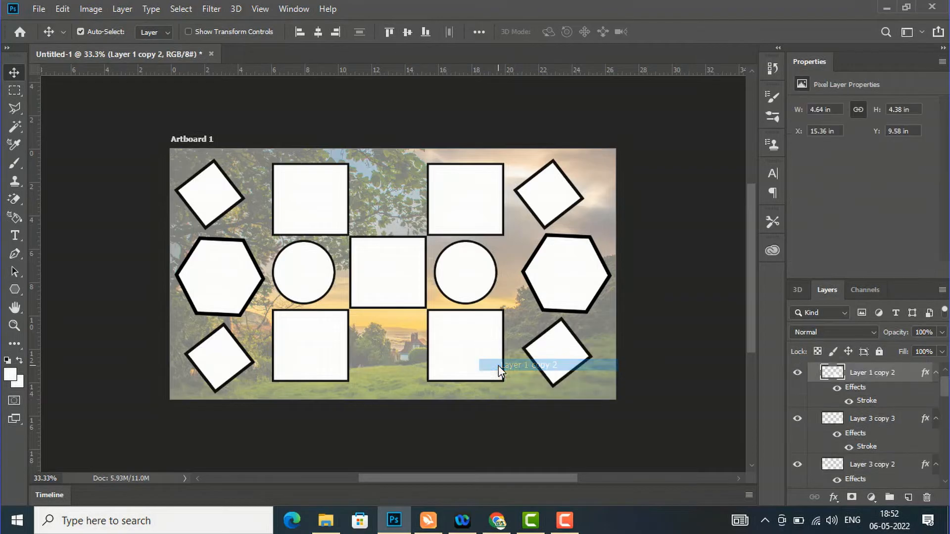
{"action": "left_click", "coordinate": [332, 528]}
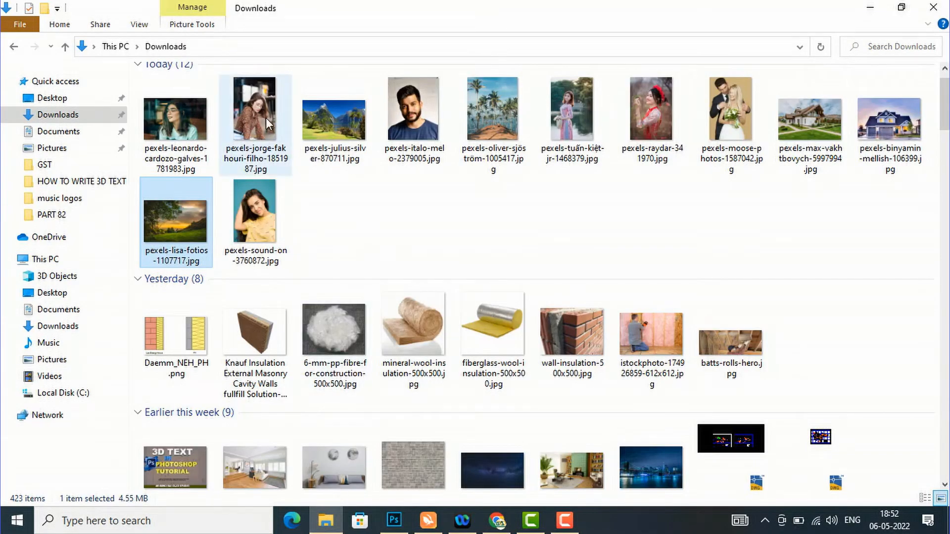
{"action": "left_click_drag", "start_coordinate": [263, 109], "coordinate": [391, 316]}
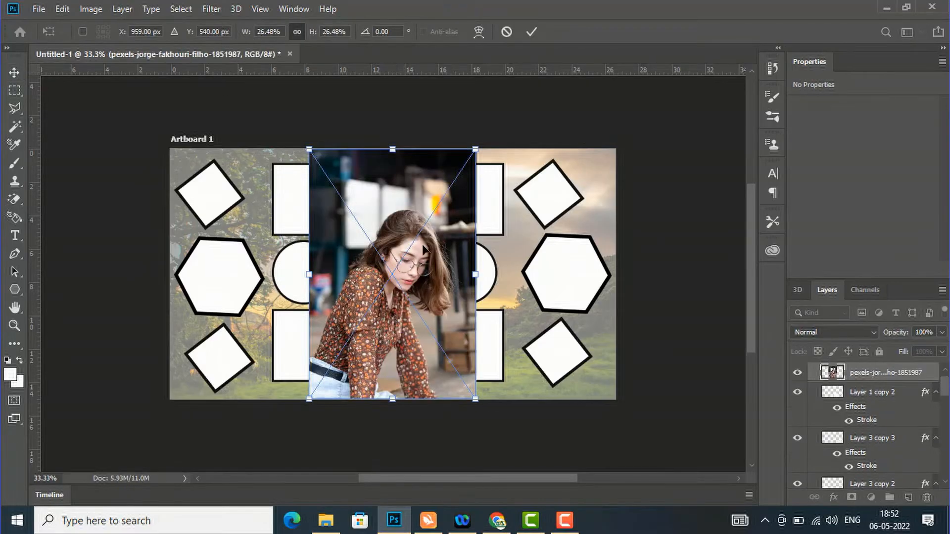
{"action": "left_click", "coordinate": [538, 28]}
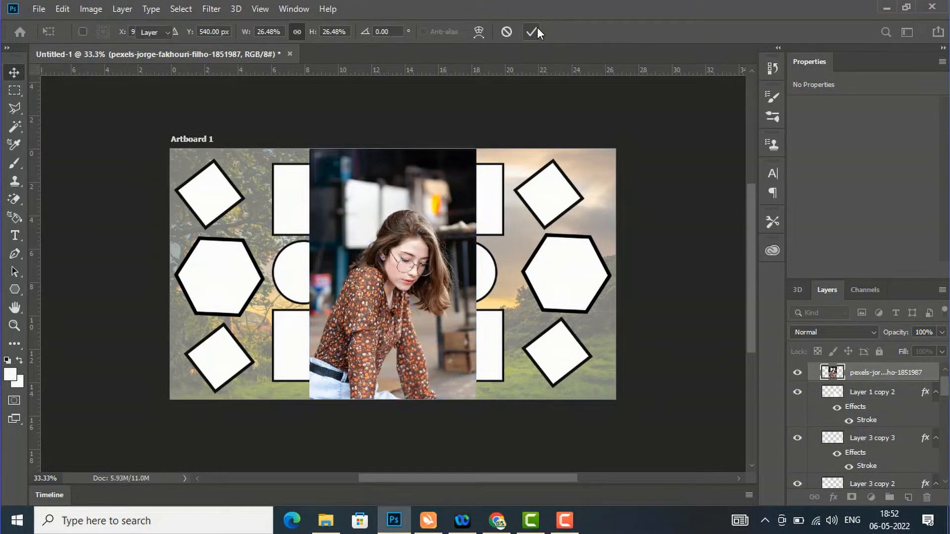
{"action": "right_click", "coordinate": [867, 376]}
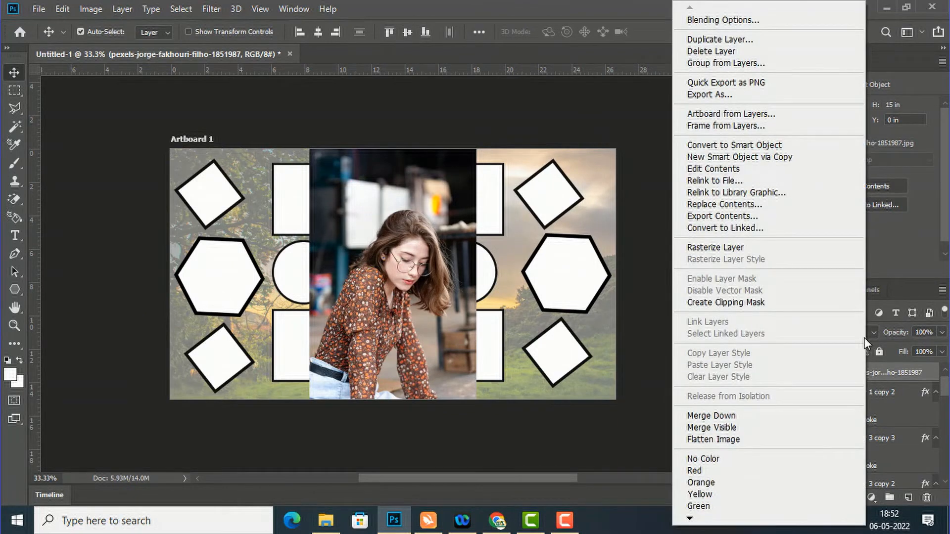
{"action": "left_click", "coordinate": [748, 301]}
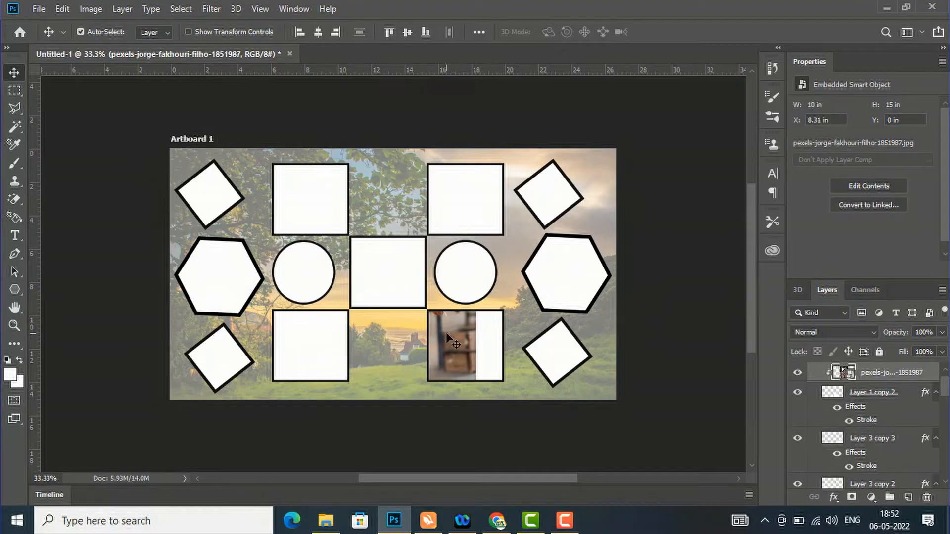
Scale the clipped photo of the woman to about 22.07% and position her face inside the lower-right rectangle
{"action": "left_click_drag", "start_coordinate": [451, 332], "coordinate": [518, 411]}
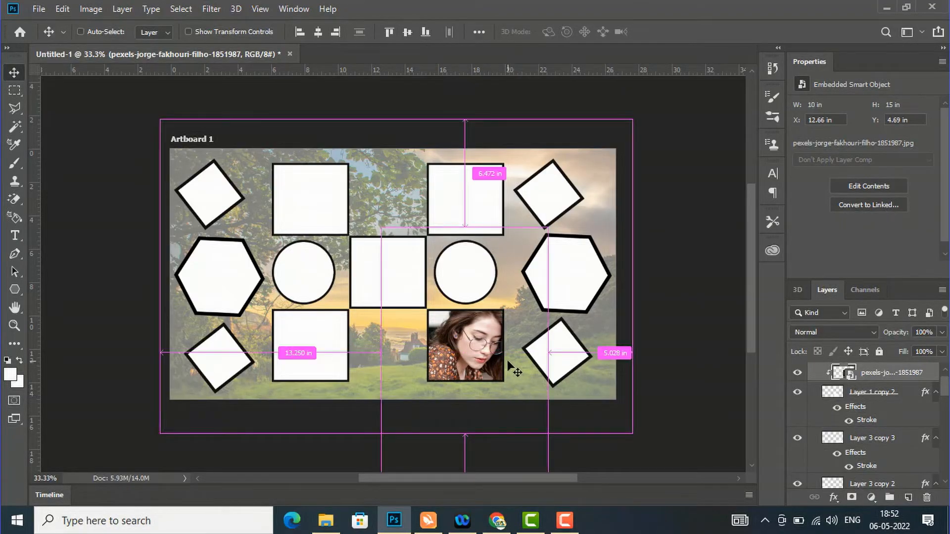
{"action": "key", "text": "ctrl+t"}
{"action": "left_click_drag", "start_coordinate": [382, 226], "coordinate": [406, 257]}
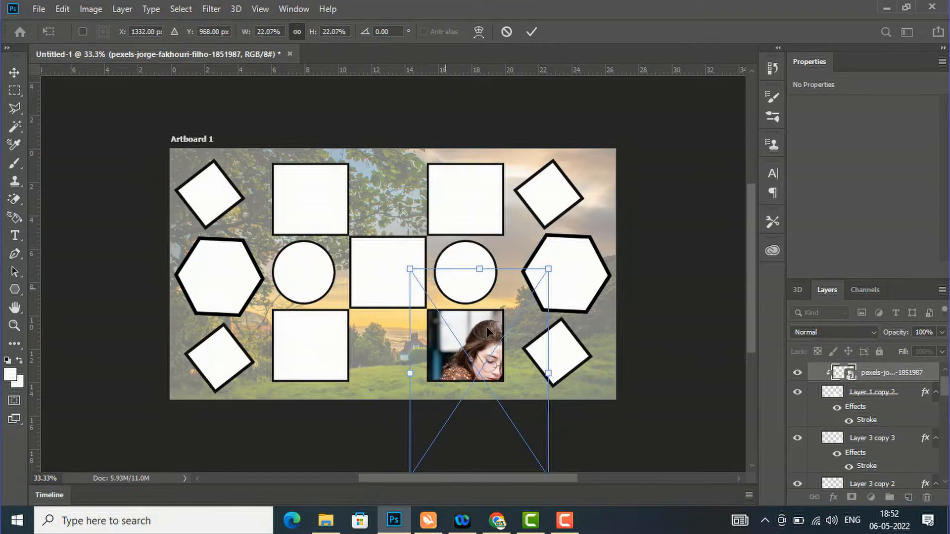
{"action": "left_click_drag", "start_coordinate": [475, 345], "coordinate": [463, 338]}
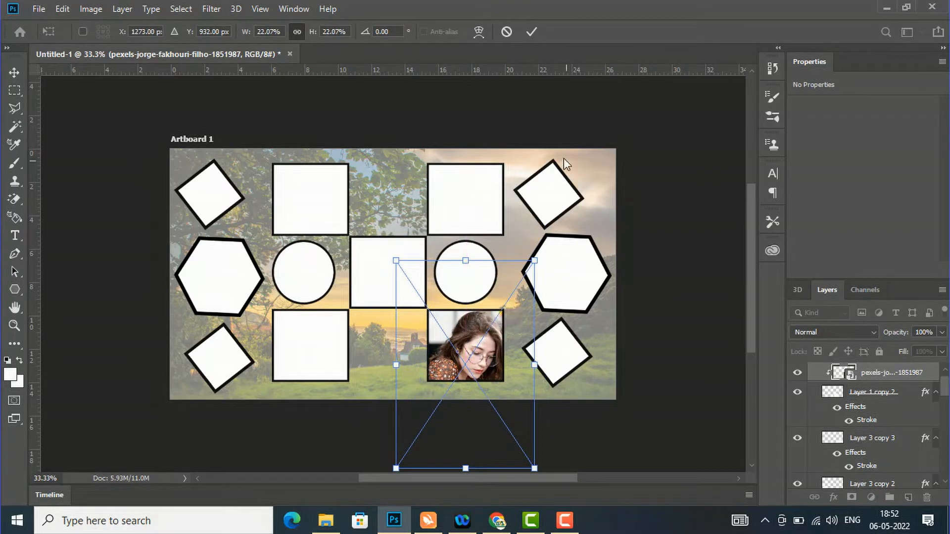
{"action": "left_click", "coordinate": [531, 31]}
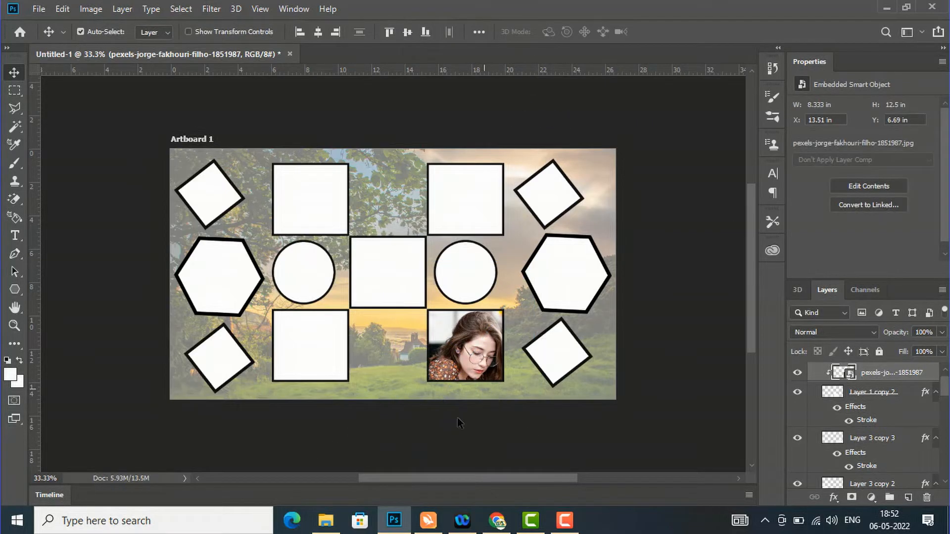
Place Pexels photo 2379005 of the bearded man from Downloads and clip it to the rectangle under the left-hand circle
{"action": "left_click", "coordinate": [324, 520]}
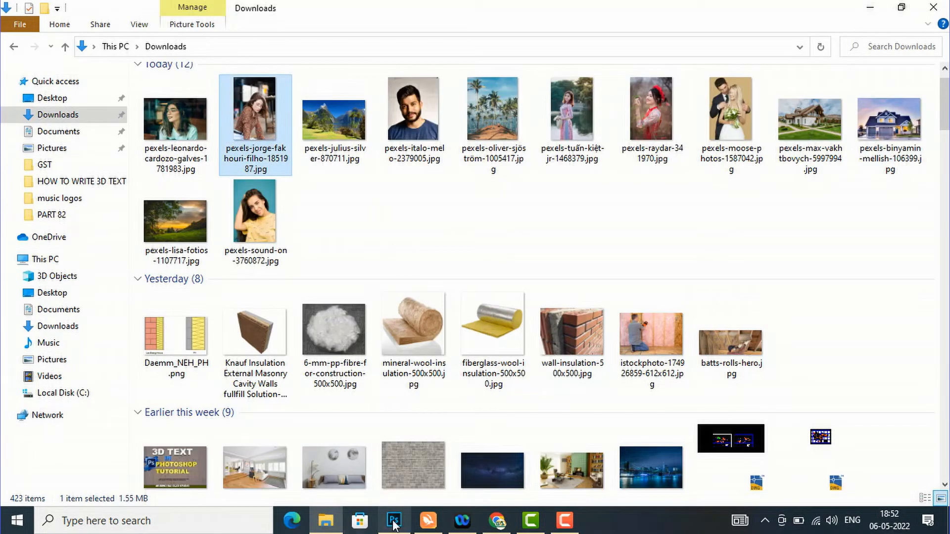
{"action": "left_click", "coordinate": [394, 500]}
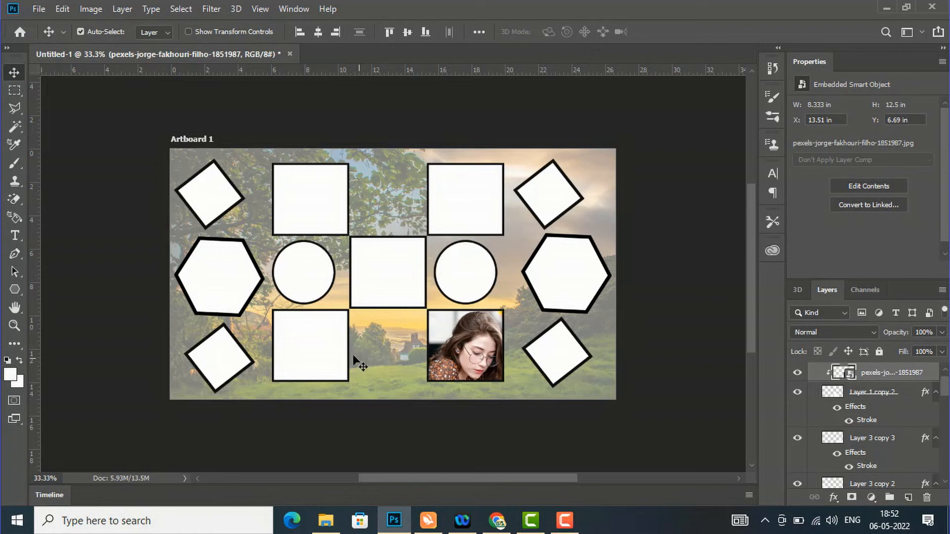
{"action": "right_click", "coordinate": [314, 341]}
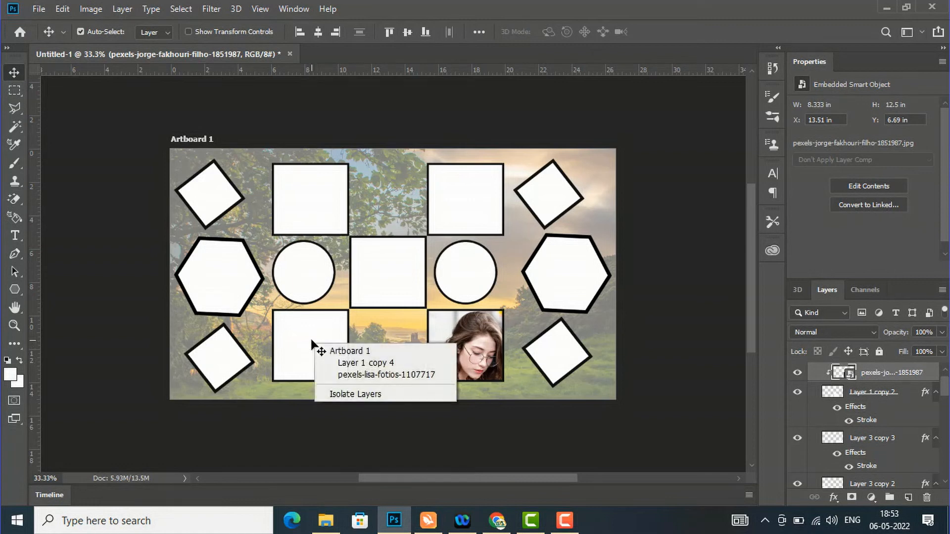
{"action": "left_click", "coordinate": [341, 363]}
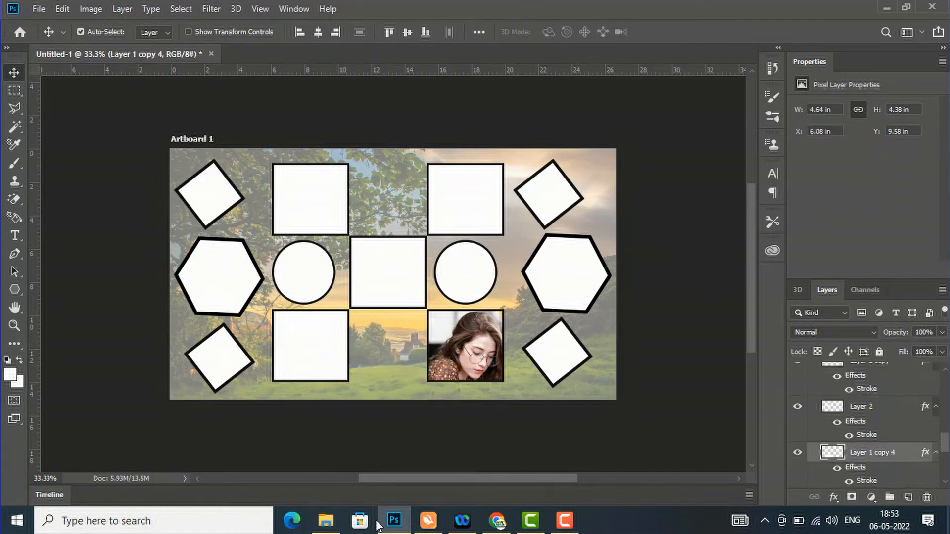
{"action": "left_click", "coordinate": [338, 526]}
{"action": "left_click_drag", "start_coordinate": [406, 110], "coordinate": [307, 340]}
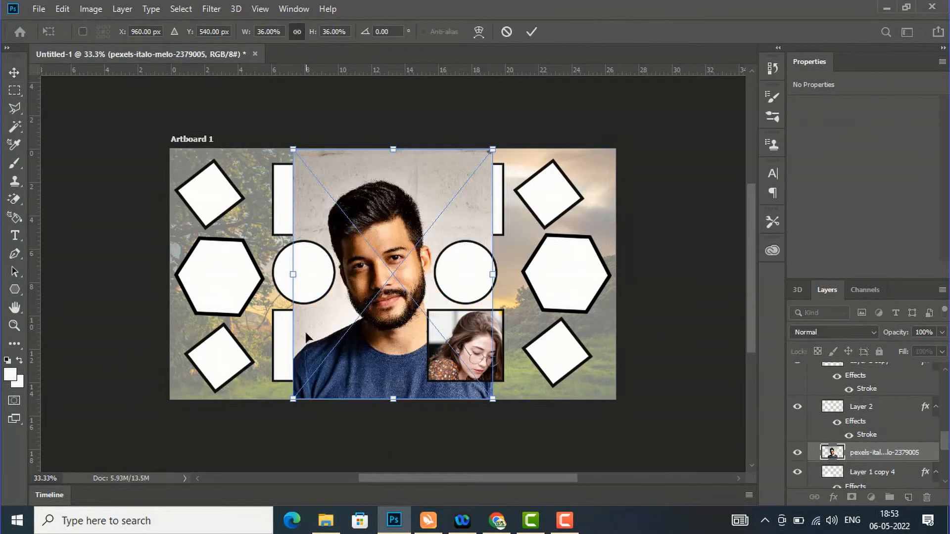
{"action": "left_click", "coordinate": [532, 32]}
{"action": "right_click", "coordinate": [880, 459]}
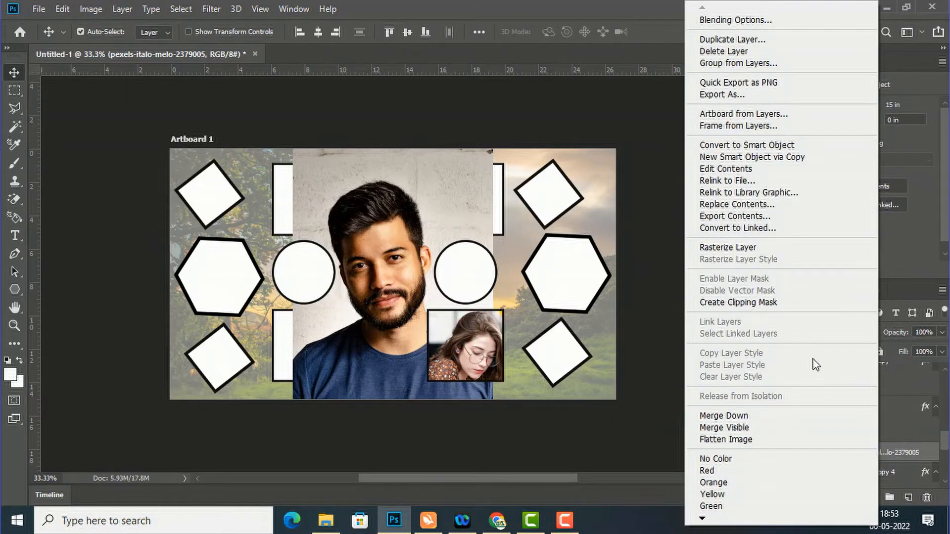
{"action": "left_click", "coordinate": [762, 302]}
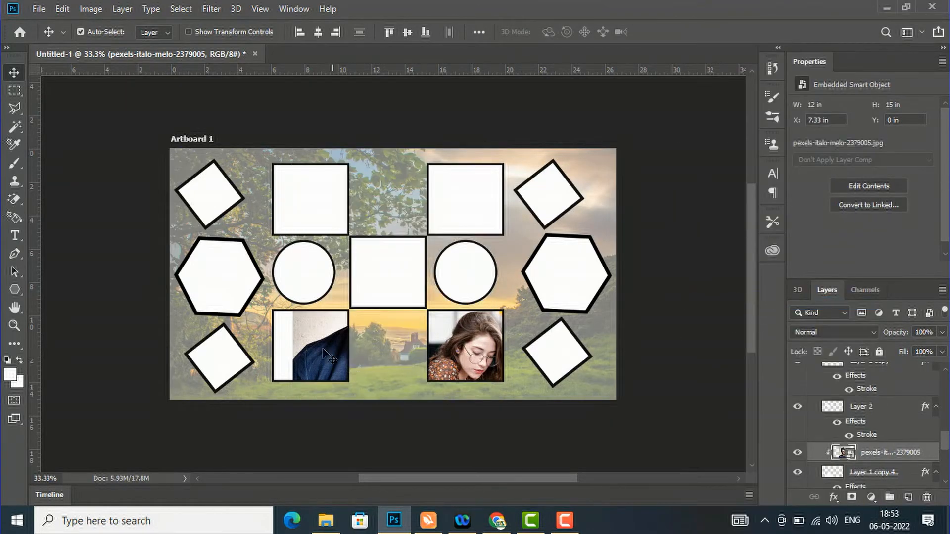
Scale the bearded man's photo to about 18.80% and centre his head and shoulders in the lower-left rectangle
{"action": "left_click_drag", "start_coordinate": [313, 352], "coordinate": [238, 407]}
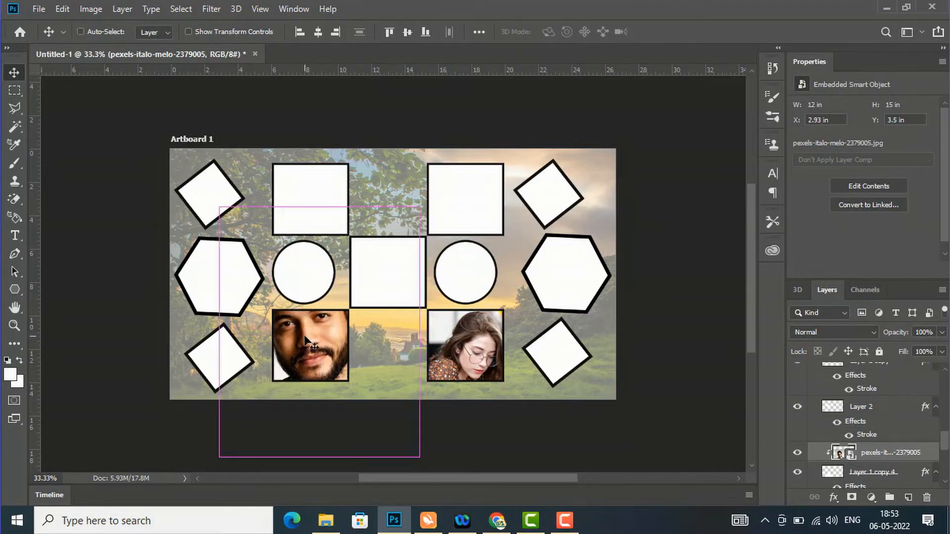
{"action": "key", "text": "ctrl+t"}
{"action": "left_click_drag", "start_coordinate": [218, 205], "coordinate": [266, 266]}
{"action": "left_click_drag", "start_coordinate": [327, 361], "coordinate": [302, 364]}
{"action": "left_click_drag", "start_coordinate": [241, 267], "coordinate": [272, 304]}
{"action": "left_click_drag", "start_coordinate": [316, 338], "coordinate": [299, 318]}
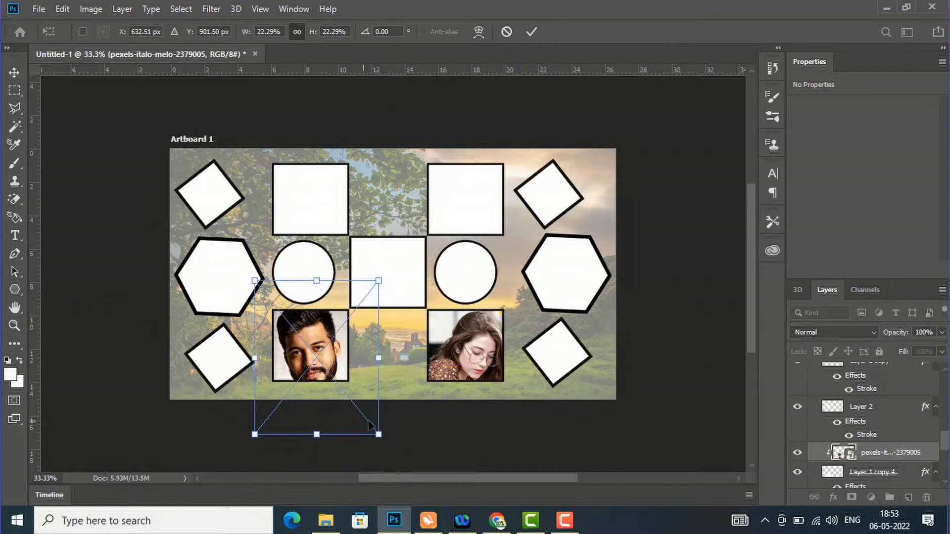
{"action": "left_click_drag", "start_coordinate": [379, 436], "coordinate": [360, 411]}
{"action": "mouse_move", "coordinate": [319, 352]}
{"action": "left_mouse_down"}
{"action": "mouse_move", "coordinate": [329, 359]}
{"action": "mouse_move", "coordinate": [322, 351]}
{"action": "left_mouse_up"}
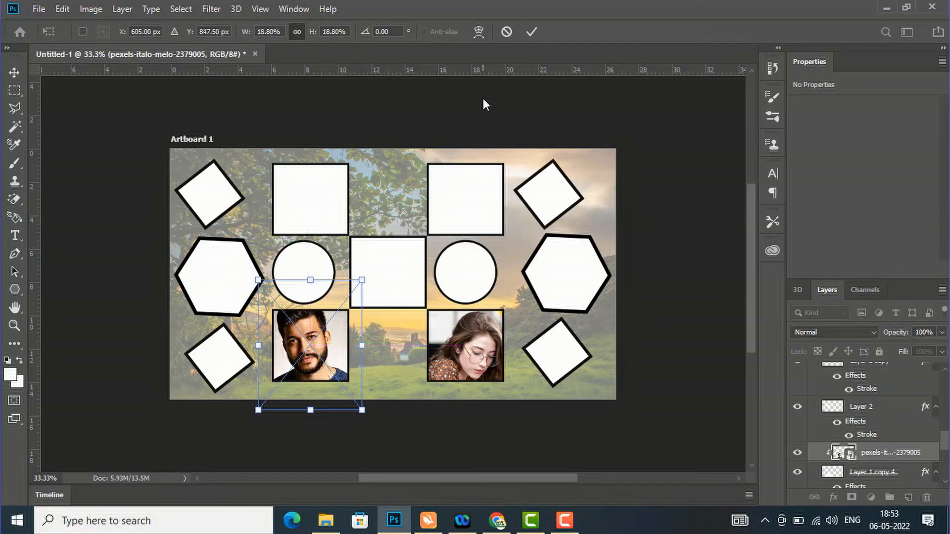
{"action": "left_click", "coordinate": [531, 33]}
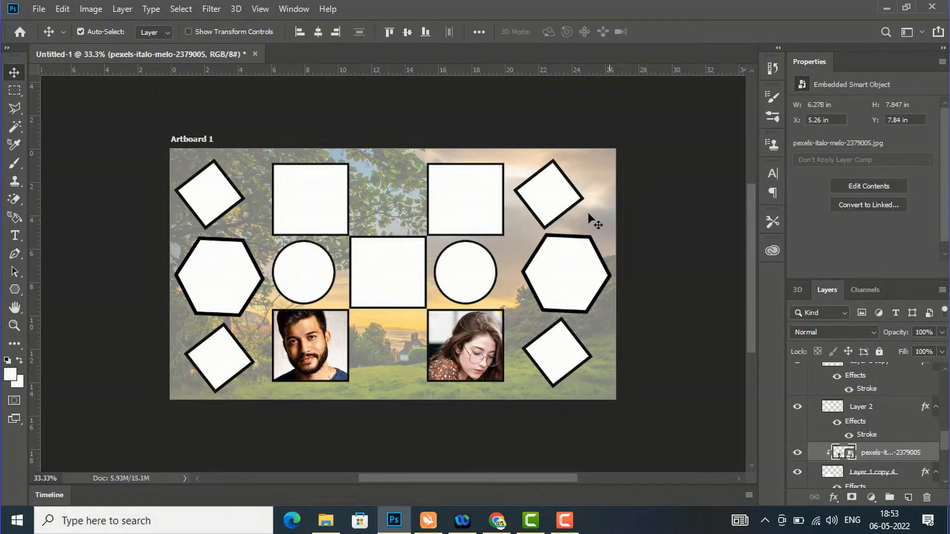
Place Pexels photo 1781983 from Downloads above the centre rectangle's layer and clip it to that rectangle
{"action": "right_click", "coordinate": [380, 280]}
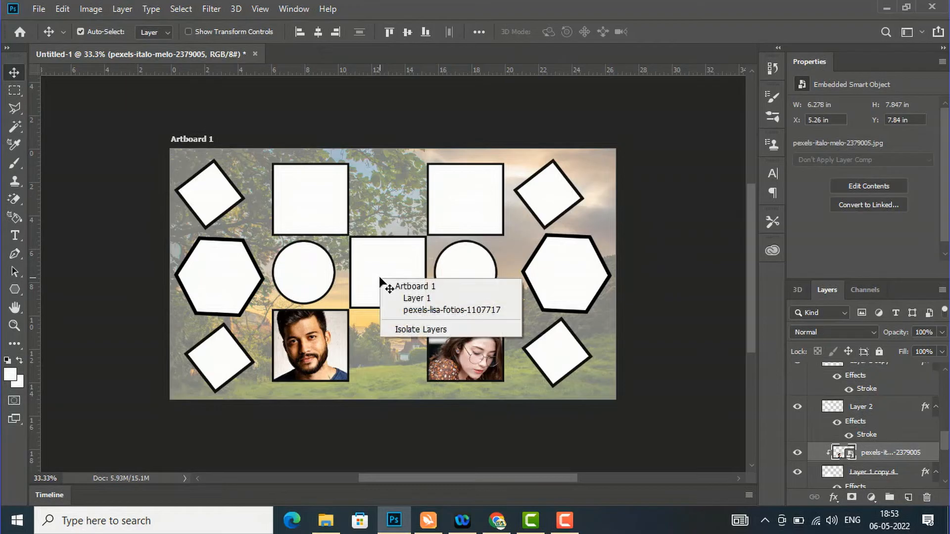
{"action": "left_click", "coordinate": [403, 298]}
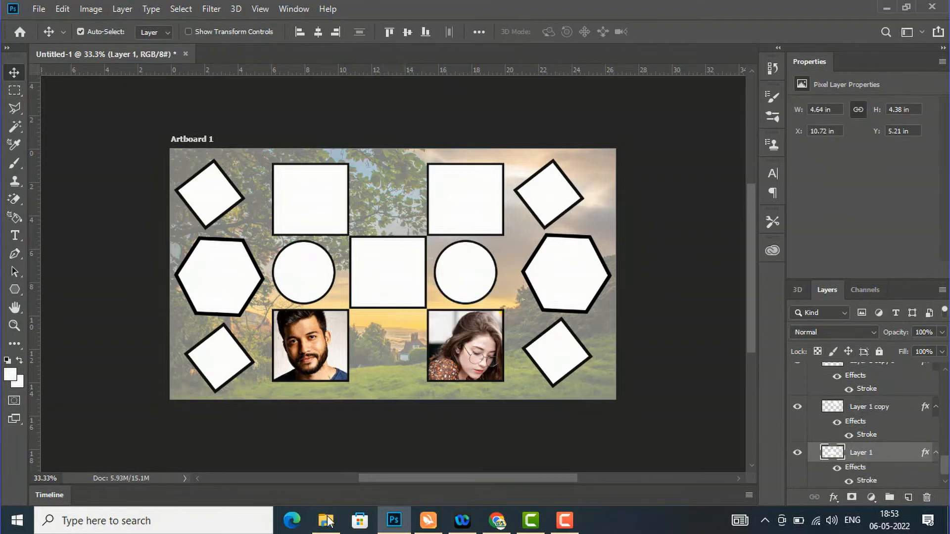
{"action": "left_click", "coordinate": [325, 519]}
{"action": "left_click_drag", "start_coordinate": [183, 117], "coordinate": [386, 280]}
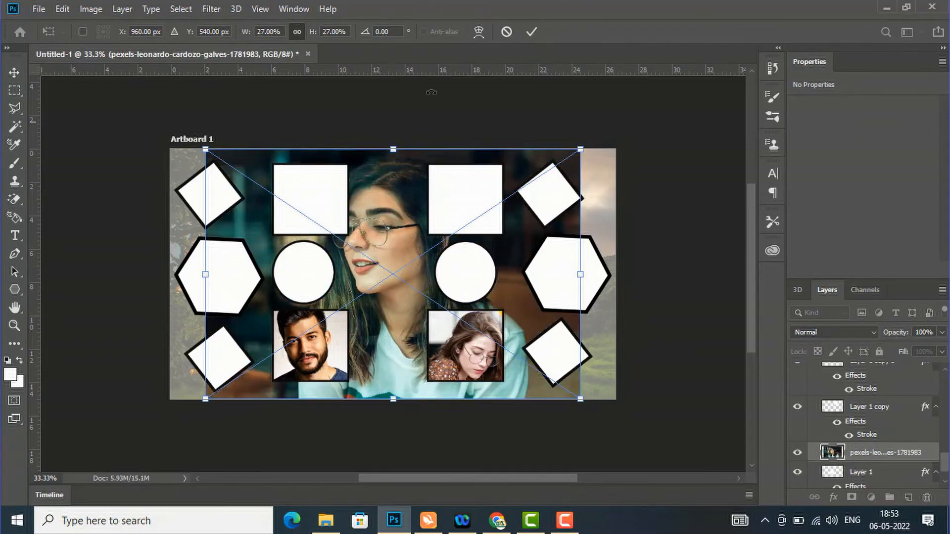
{"action": "left_click", "coordinate": [530, 31]}
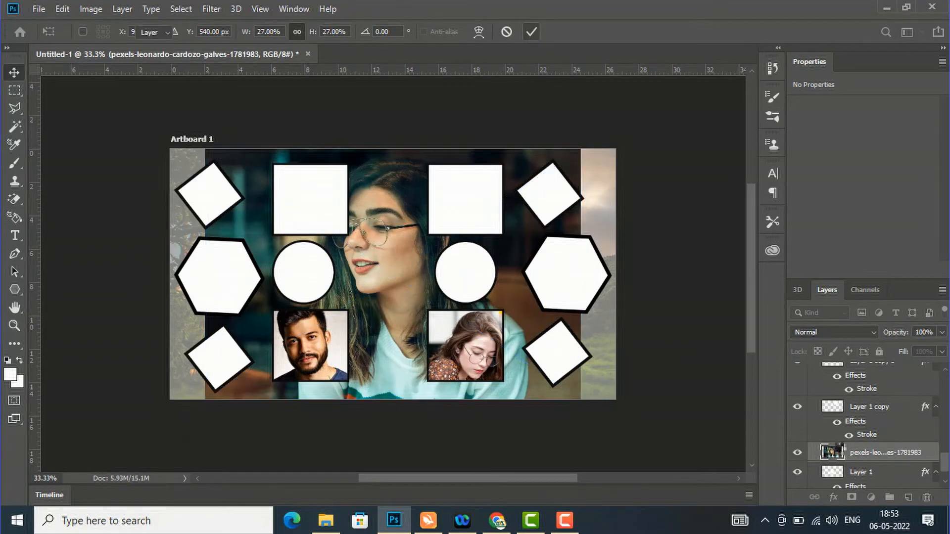
{"action": "right_click", "coordinate": [869, 462]}
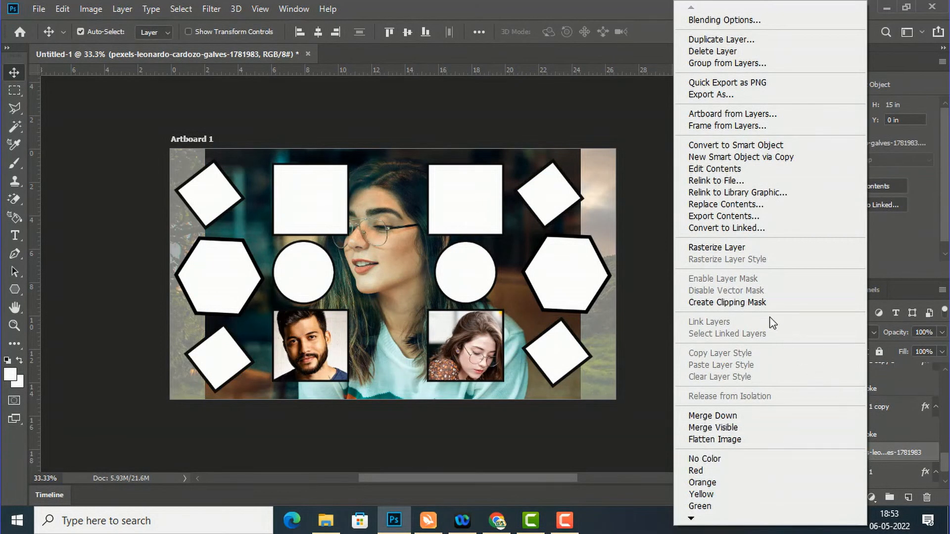
{"action": "left_click", "coordinate": [756, 302]}
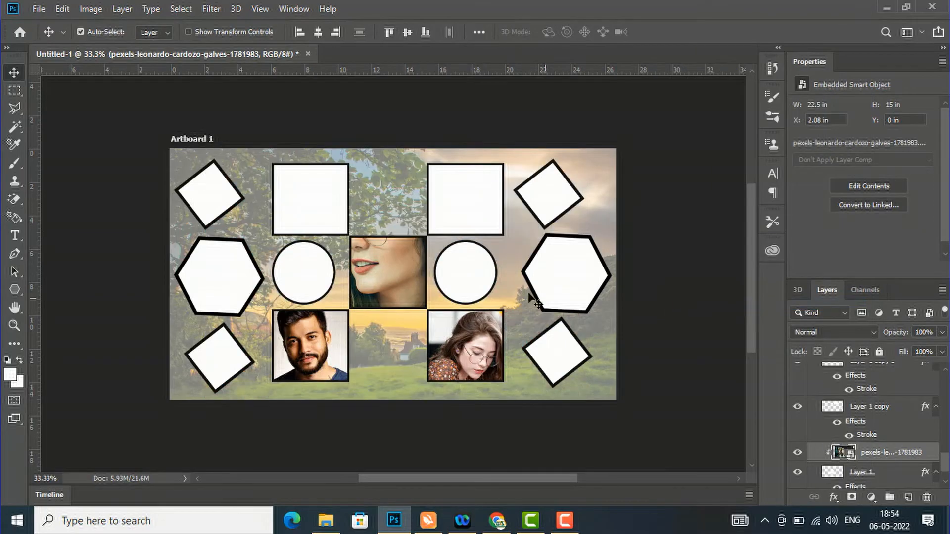
Scale the clipped photo of the woman in glasses to about 9.07% and centre her in the middle rectangle
{"action": "key", "text": "ctrl+t"}
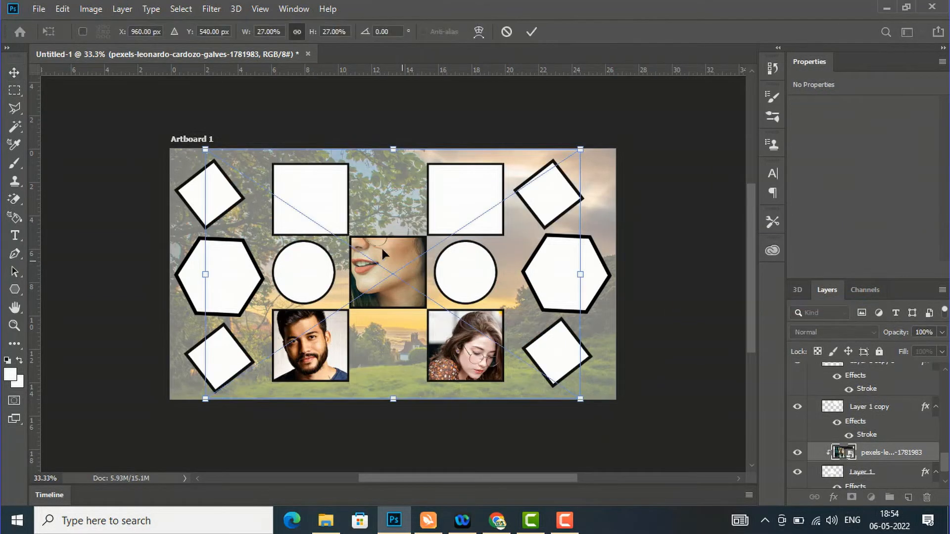
{"action": "left_click_drag", "start_coordinate": [208, 151], "coordinate": [280, 210]}
{"action": "left_click_drag", "start_coordinate": [296, 227], "coordinate": [300, 230]}
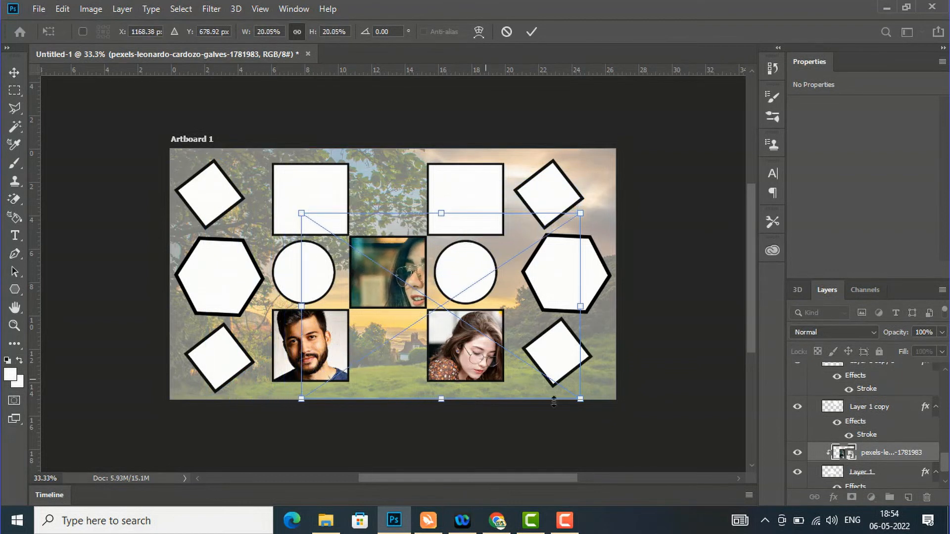
{"action": "left_click_drag", "start_coordinate": [582, 403], "coordinate": [457, 318]}
{"action": "left_click_drag", "start_coordinate": [297, 214], "coordinate": [327, 233]}
{"action": "left_click_drag", "start_coordinate": [391, 270], "coordinate": [386, 268]}
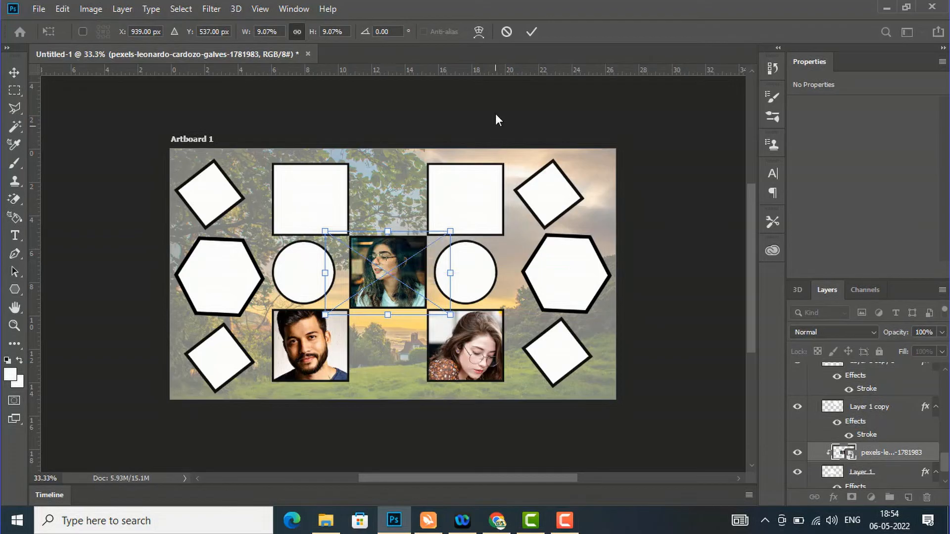
{"action": "left_click", "coordinate": [531, 32]}
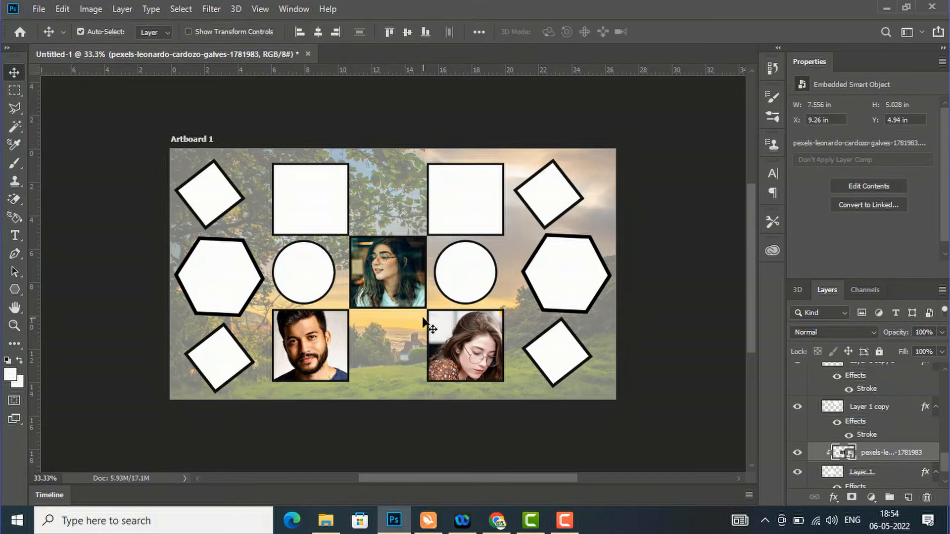
Place Pexels photo 3760872 from Downloads above the upper-left rectangle's layer and clip it to that rectangle
{"action": "right_click", "coordinate": [313, 199]}
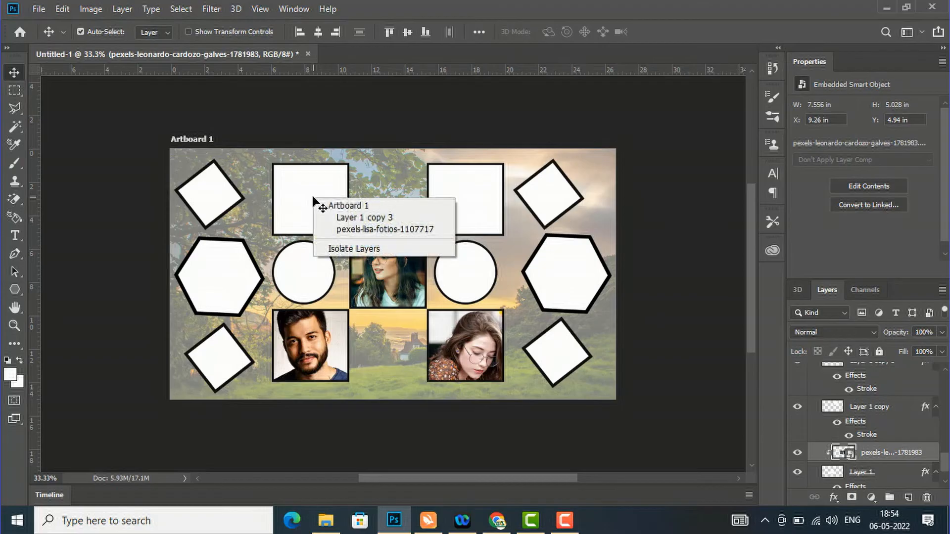
{"action": "left_click", "coordinate": [336, 216]}
{"action": "left_click", "coordinate": [326, 521]}
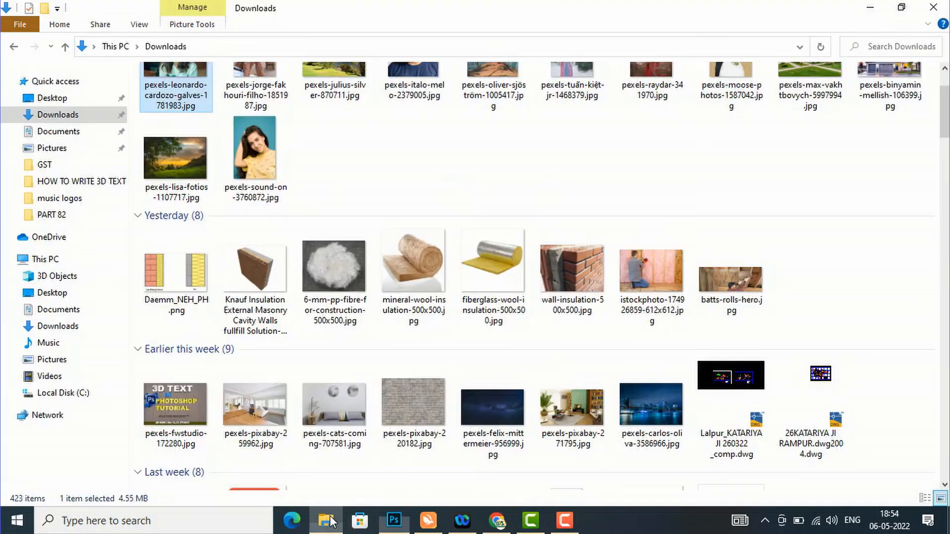
{"action": "left_click_drag", "start_coordinate": [267, 163], "coordinate": [309, 211]}
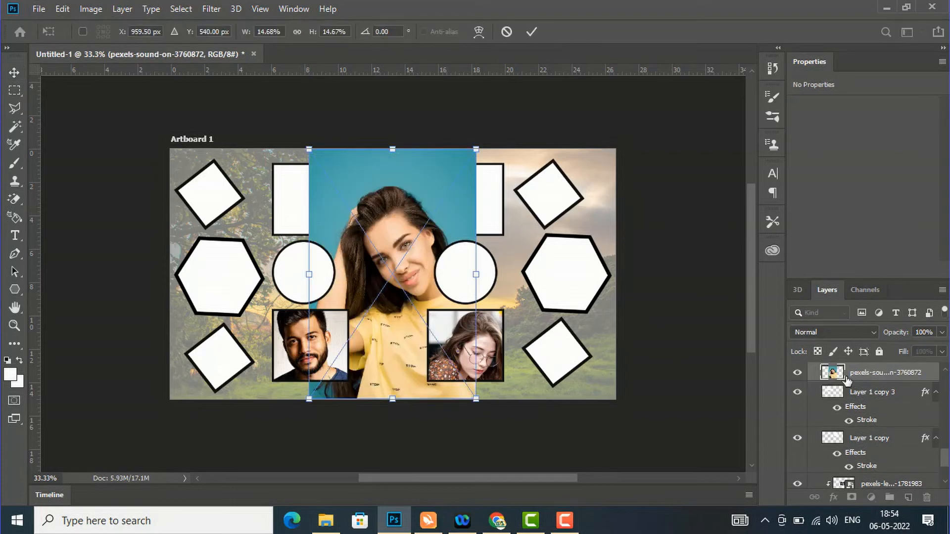
{"action": "left_click", "coordinate": [532, 35]}
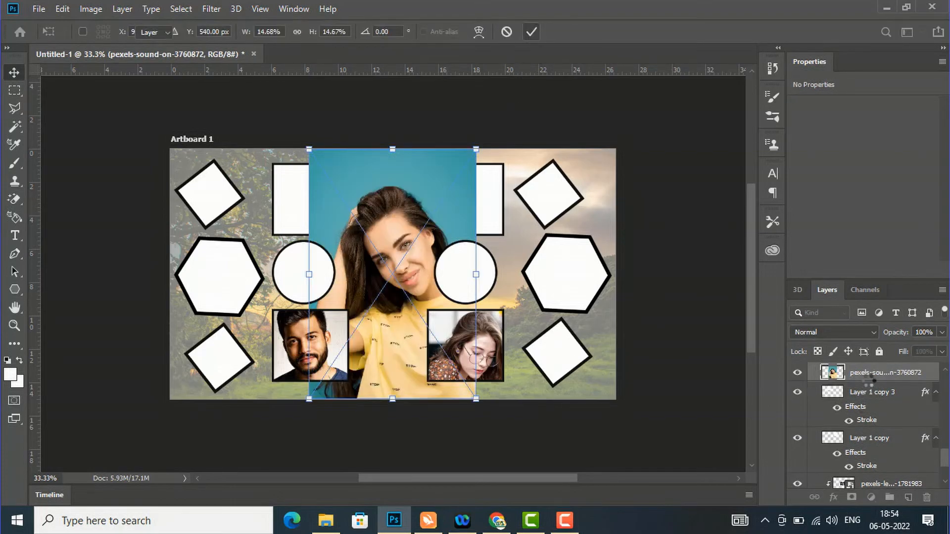
{"action": "right_click", "coordinate": [859, 372]}
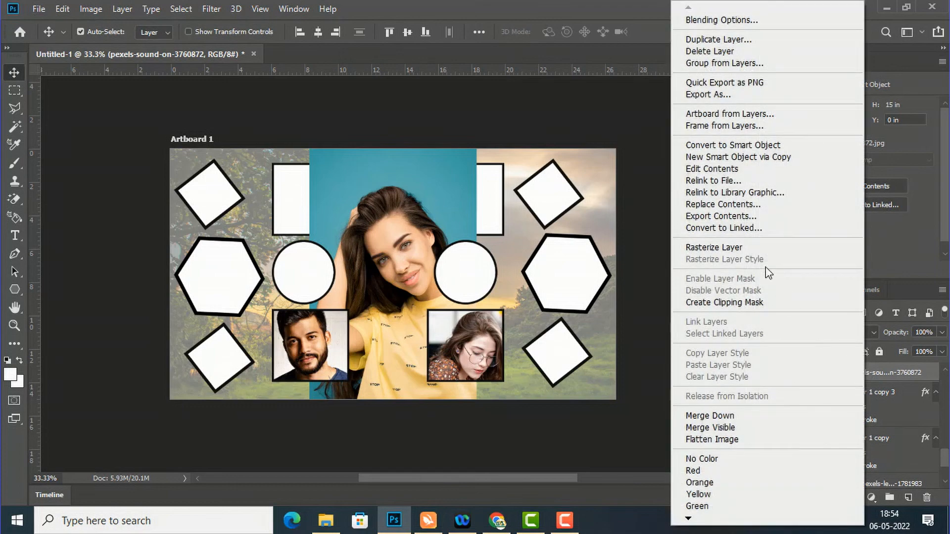
{"action": "left_click", "coordinate": [744, 303]}
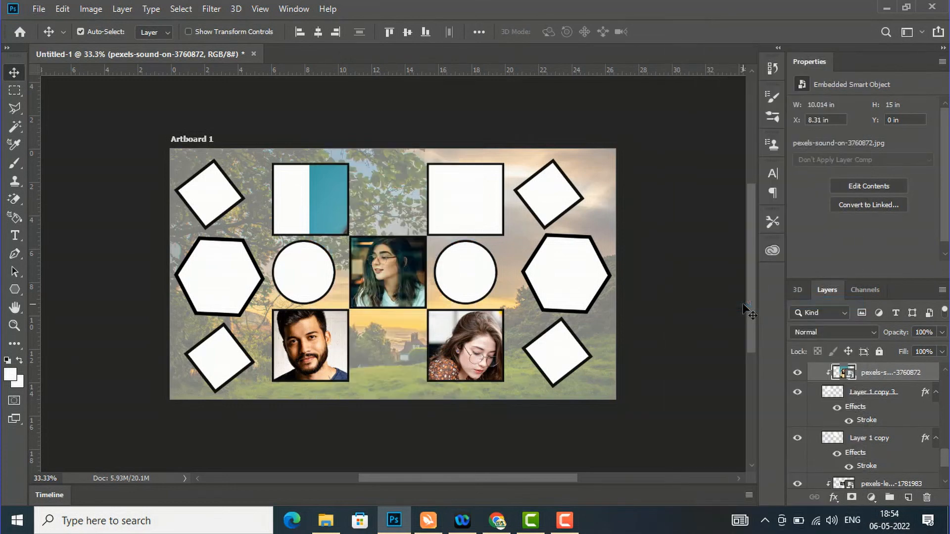
Scale the photo of the woman in yellow to about 7.47% and centre her in the upper-left rectangle
{"action": "left_click_drag", "start_coordinate": [322, 193], "coordinate": [258, 174]}
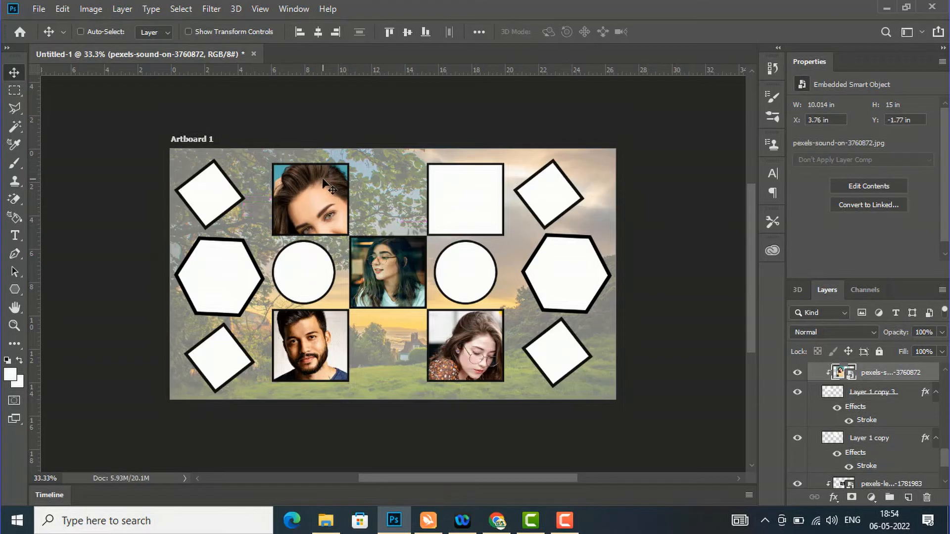
{"action": "key", "text": "ctrl+t"}
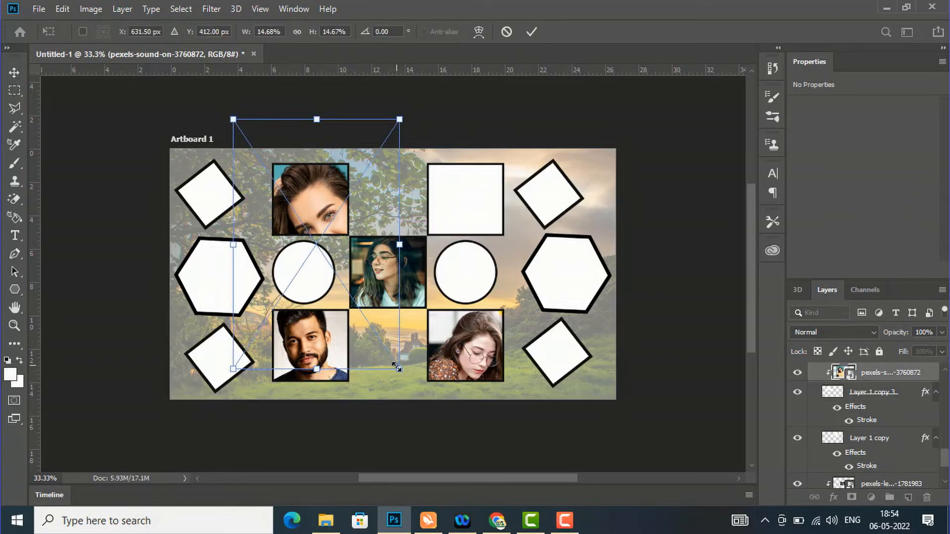
{"action": "left_click_drag", "start_coordinate": [397, 367], "coordinate": [326, 264]}
{"action": "mouse_move", "coordinate": [302, 182]}
{"action": "left_mouse_down"}
{"action": "mouse_move", "coordinate": [326, 190]}
{"action": "mouse_move", "coordinate": [309, 186]}
{"action": "mouse_move", "coordinate": [307, 172]}
{"action": "left_mouse_up"}
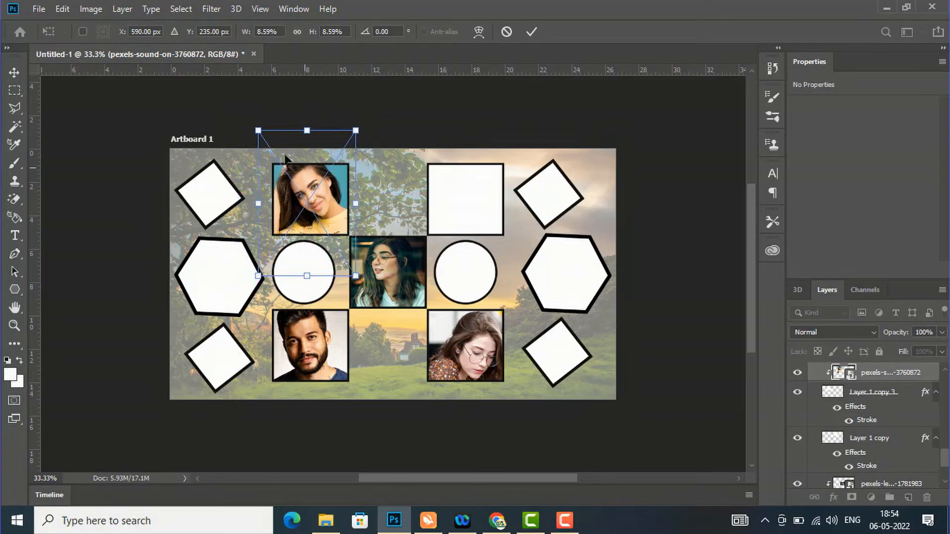
{"action": "left_click_drag", "start_coordinate": [257, 127], "coordinate": [280, 145]}
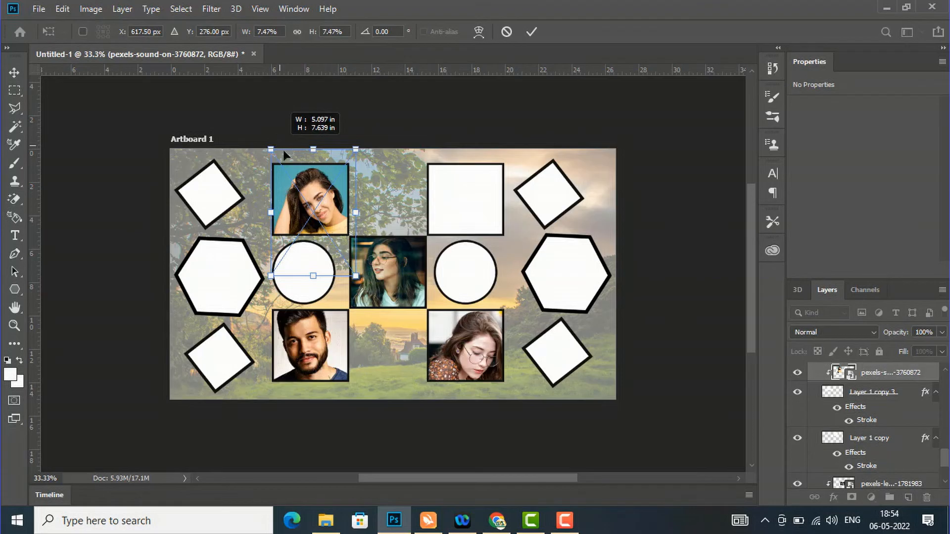
{"action": "left_click_drag", "start_coordinate": [316, 191], "coordinate": [313, 186]}
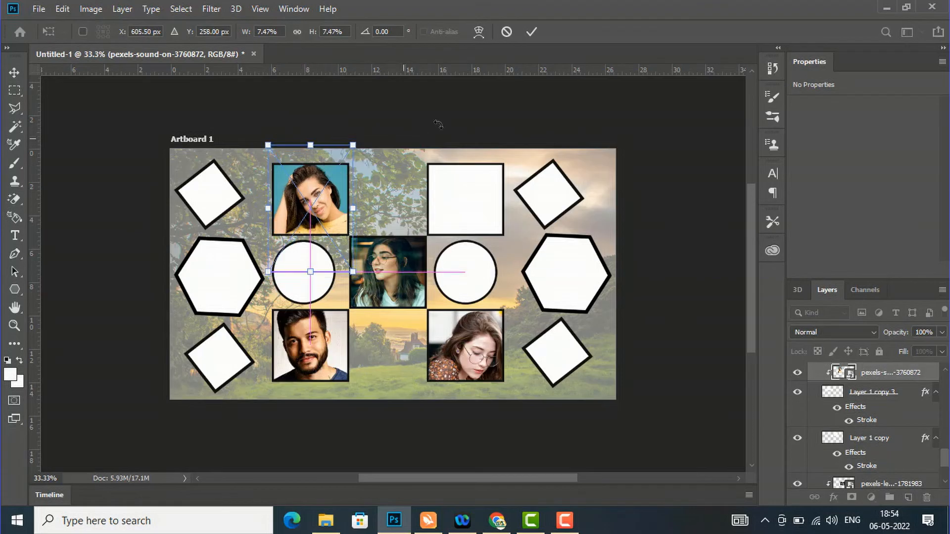
{"action": "left_click", "coordinate": [532, 33]}
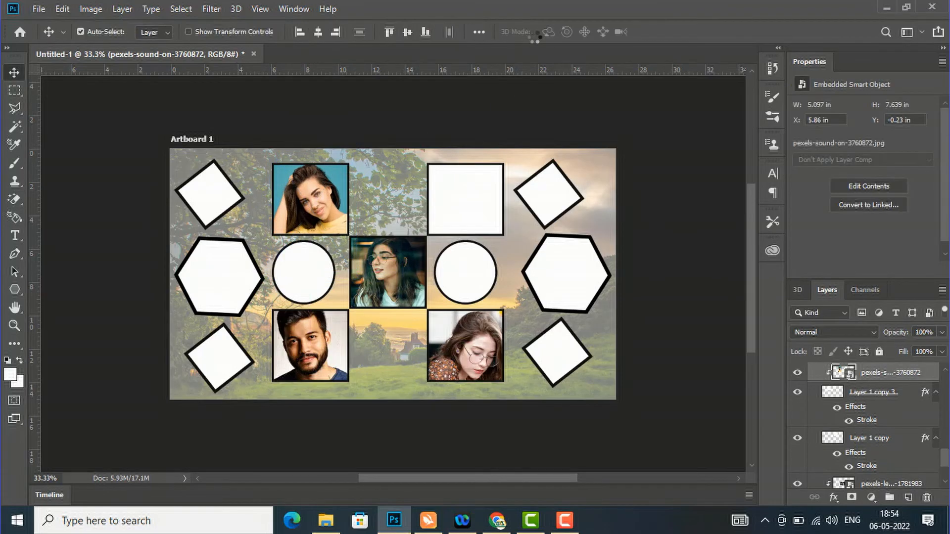
Place Pexels photo 1468379 from Downloads, clip it to the upper-right rectangle and position the woman's head and shoulders inside
{"action": "right_click", "coordinate": [464, 203]}
{"action": "left_click", "coordinate": [486, 219]}
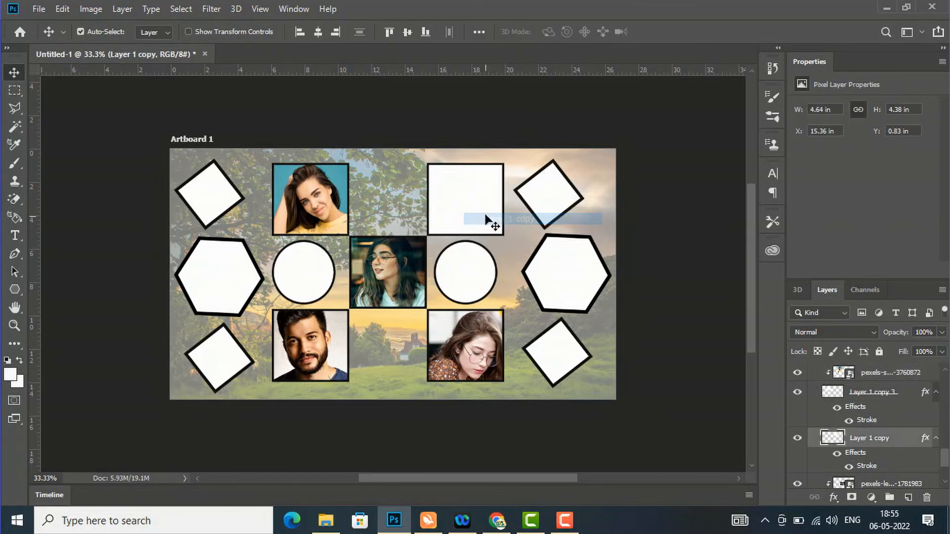
{"action": "left_click", "coordinate": [327, 525]}
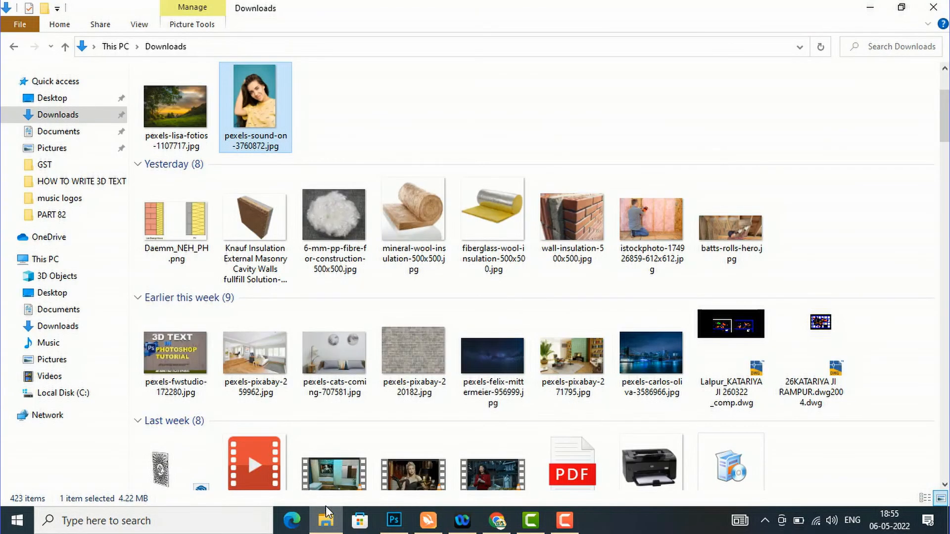
{"action": "scroll", "coordinate": [346, 191], "scroll_direction": "up", "scroll_amount": 3}
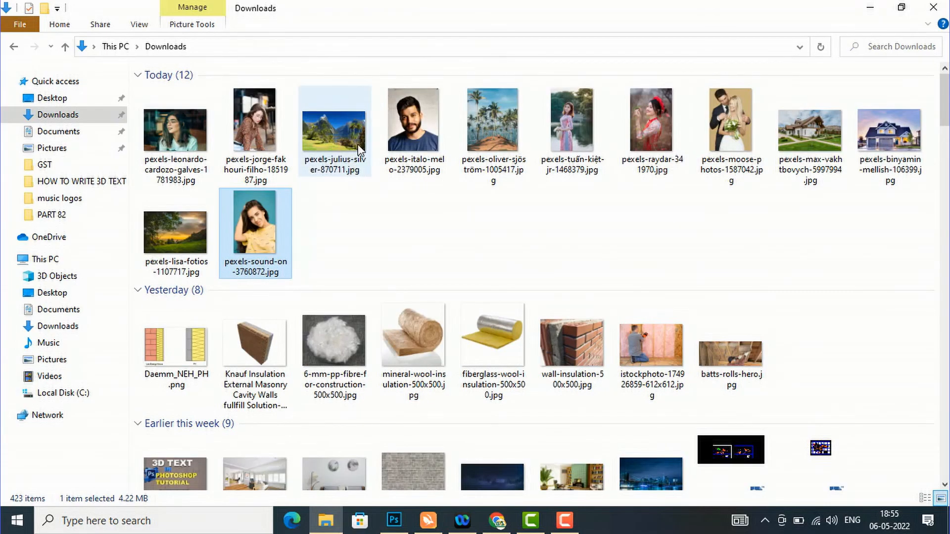
{"action": "left_click_drag", "start_coordinate": [574, 130], "coordinate": [456, 207]}
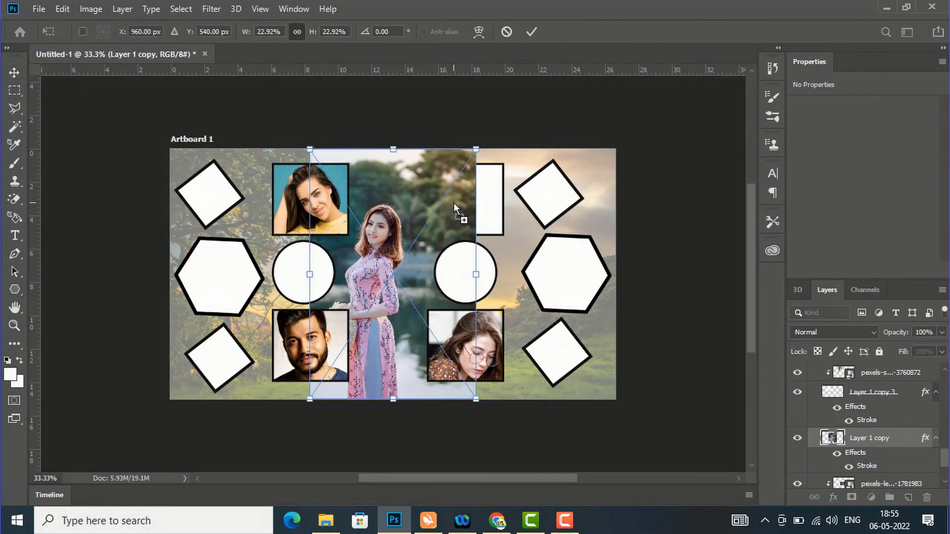
{"action": "left_click", "coordinate": [532, 32]}
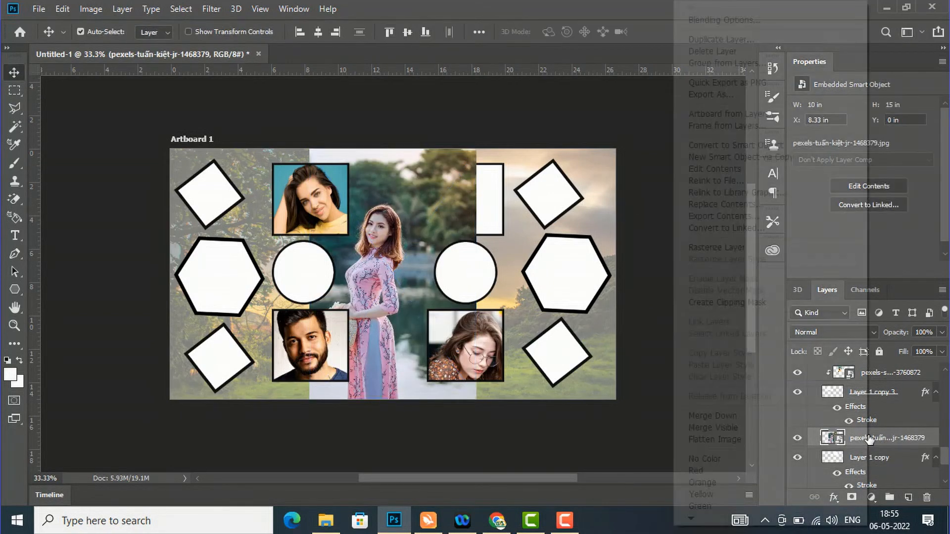
{"action": "right_click", "coordinate": [870, 442]}
{"action": "left_click", "coordinate": [749, 303]}
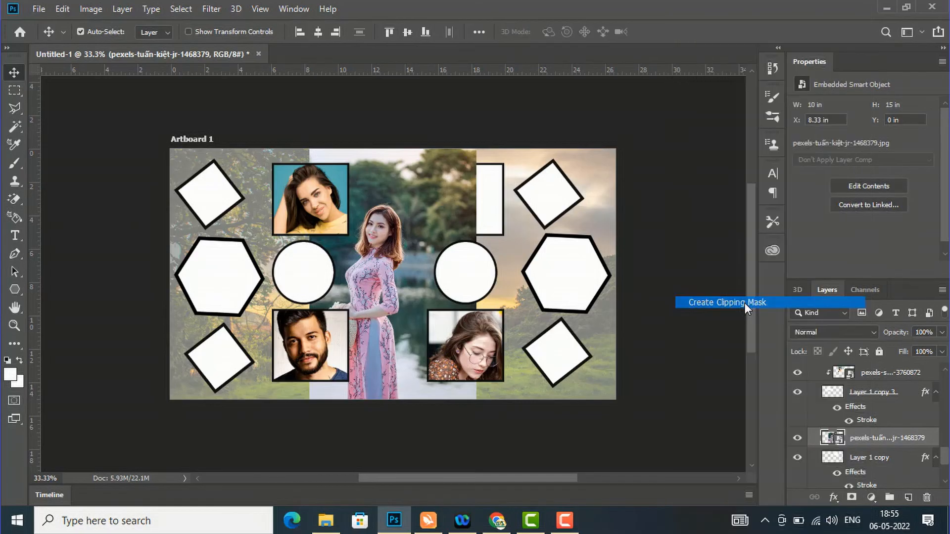
{"action": "left_click_drag", "start_coordinate": [477, 216], "coordinate": [547, 169]}
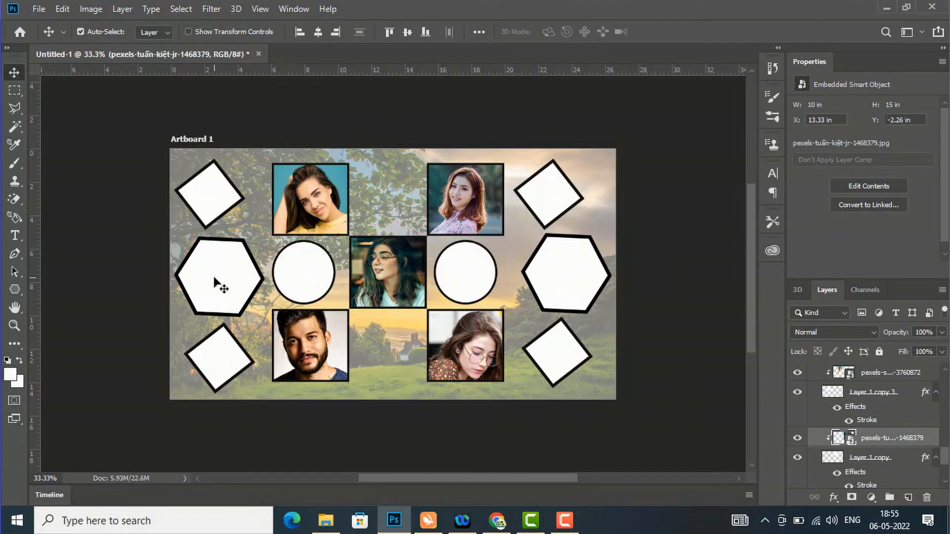
Place Pexels photo 341970 from Downloads, clip it to the left-hand circle and position the woman's face inside
{"action": "right_click", "coordinate": [312, 275]}
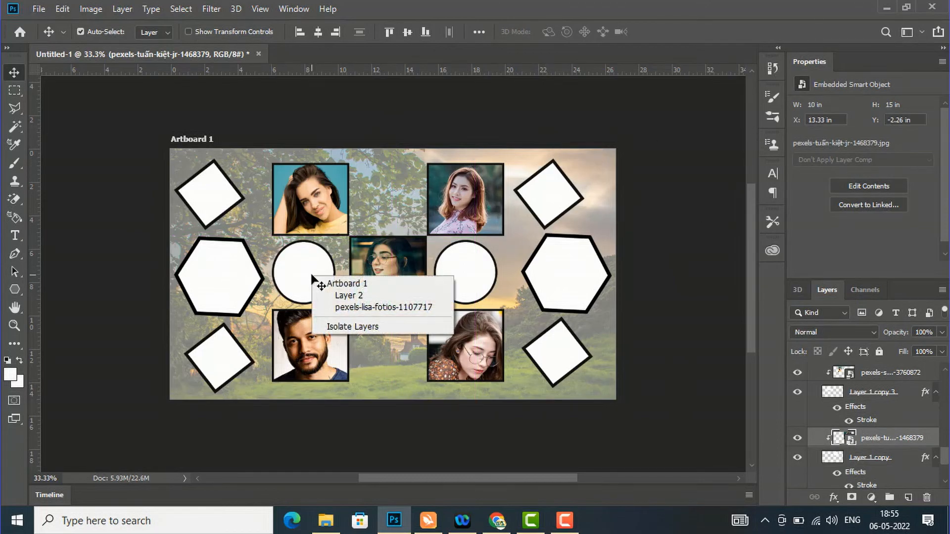
{"action": "left_click", "coordinate": [341, 296]}
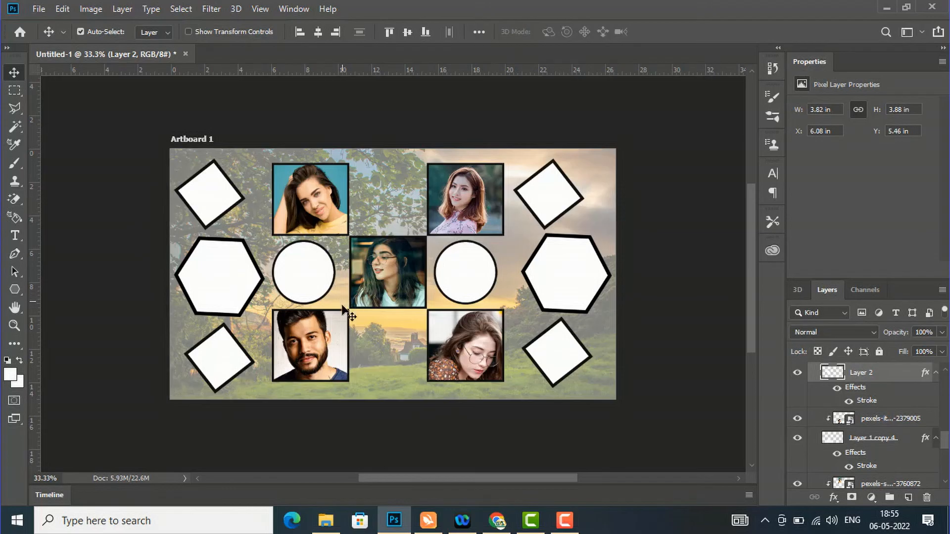
{"action": "left_click", "coordinate": [335, 514]}
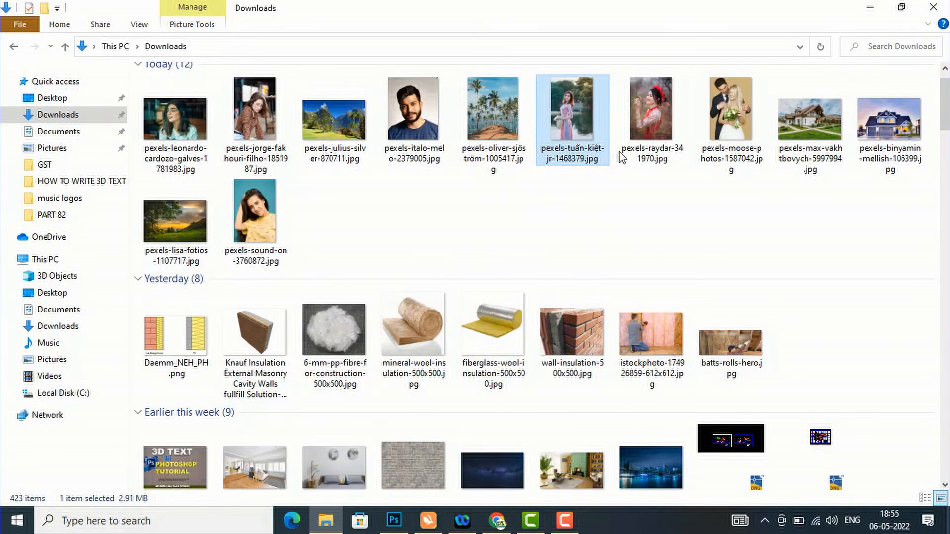
{"action": "left_click_drag", "start_coordinate": [649, 114], "coordinate": [312, 282]}
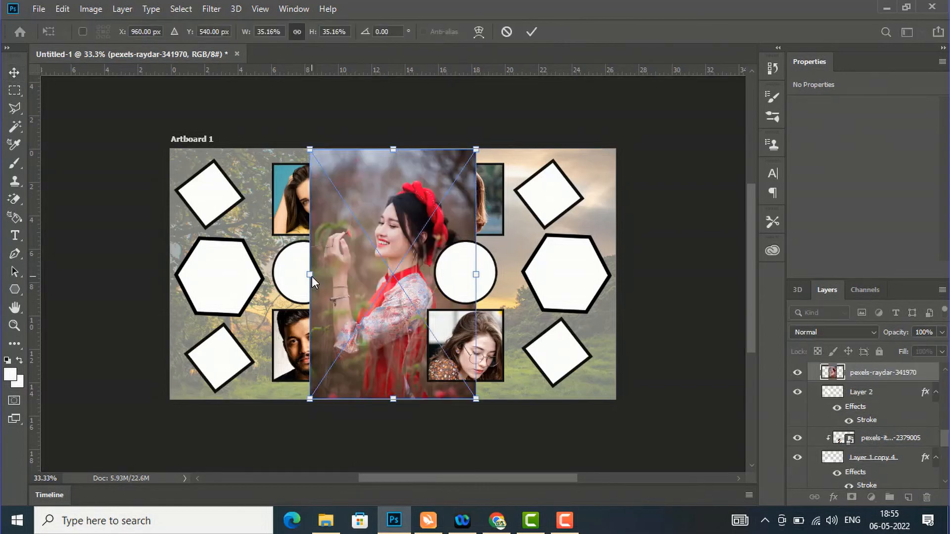
{"action": "left_click", "coordinate": [524, 31]}
{"action": "right_click", "coordinate": [861, 374]}
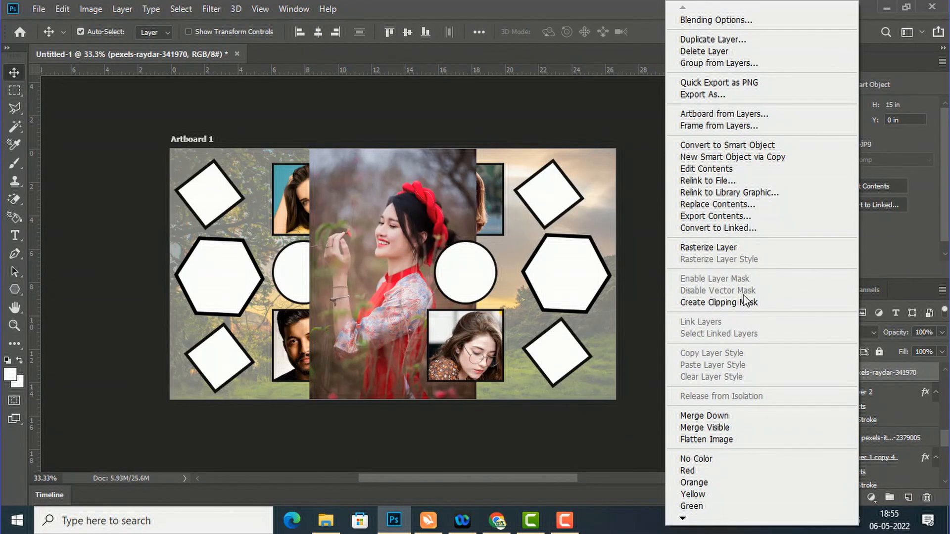
{"action": "left_click", "coordinate": [737, 301]}
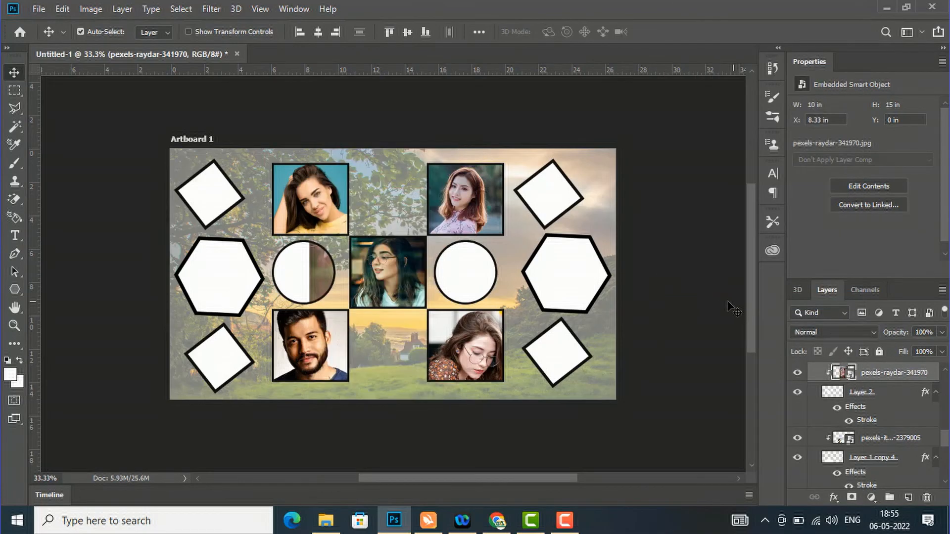
{"action": "left_click_drag", "start_coordinate": [315, 280], "coordinate": [227, 319]}
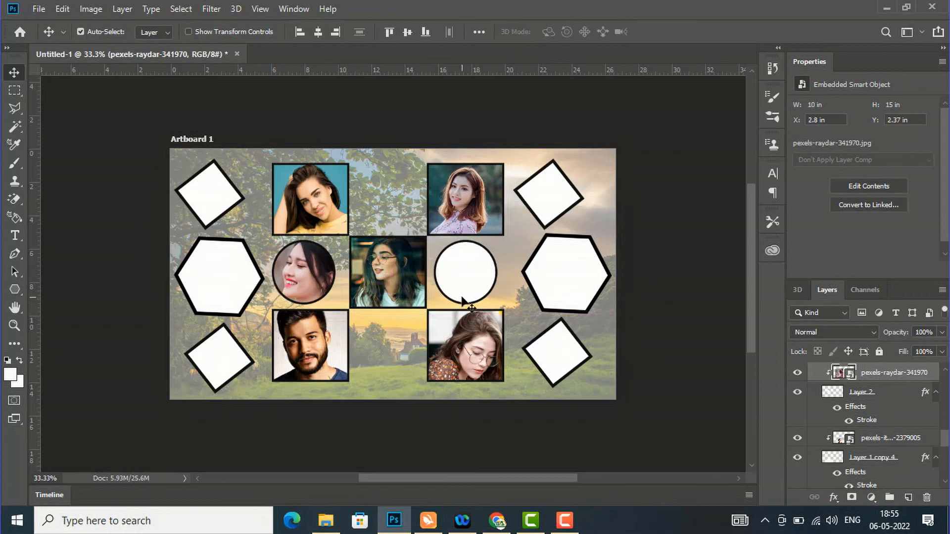
Place Pexels photo 1587042 of the couple from Downloads above the right-hand circle's layer and clip it to that circle
{"action": "right_click", "coordinate": [458, 269]}
{"action": "left_click", "coordinate": [482, 284]}
{"action": "left_click", "coordinate": [336, 517]}
{"action": "left_click_drag", "start_coordinate": [729, 109], "coordinate": [460, 271]}
{"action": "left_click", "coordinate": [532, 31]}
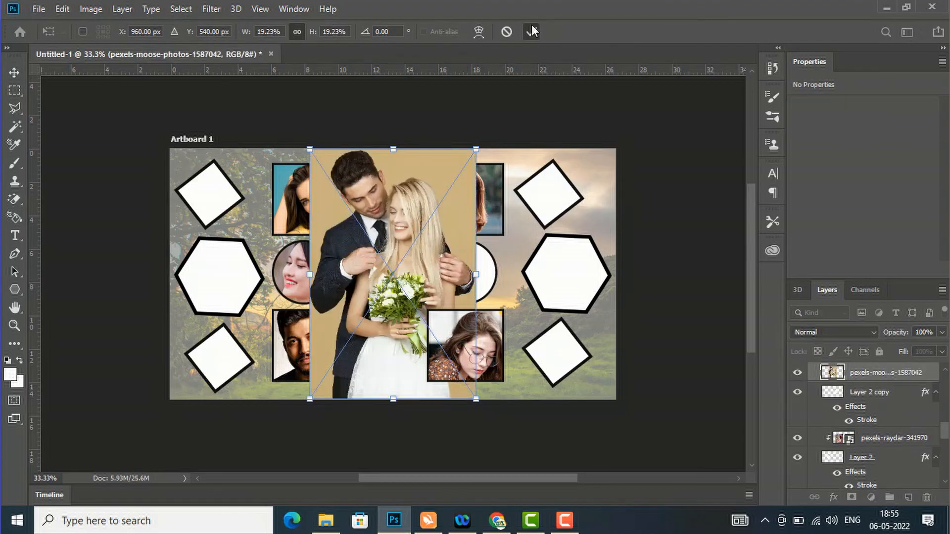
{"action": "right_click", "coordinate": [855, 376]}
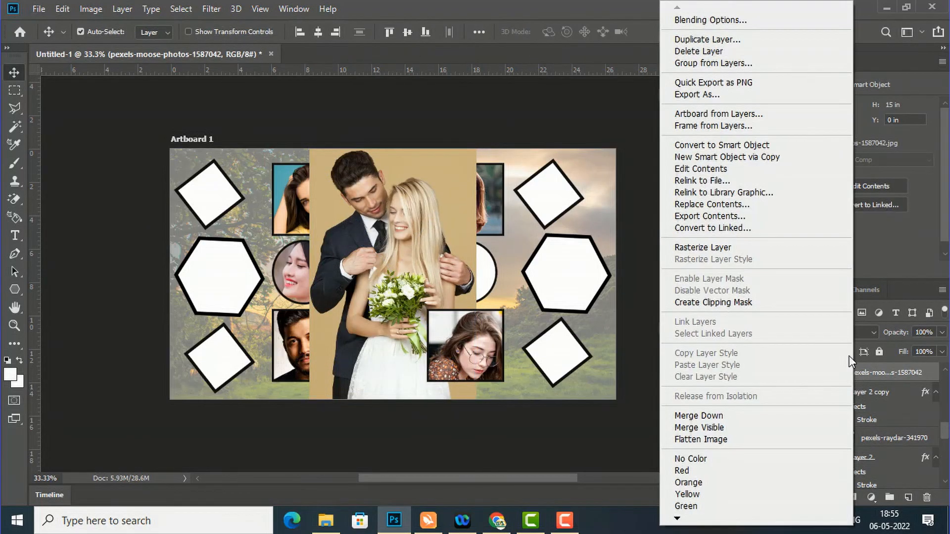
{"action": "left_click", "coordinate": [735, 303]}
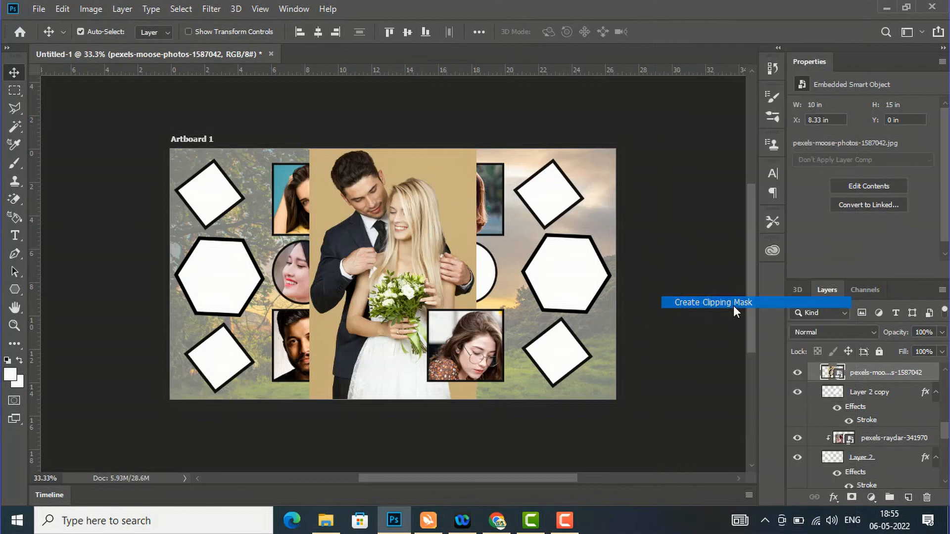
Scale down the couple's photo and position both faces inside the right-hand circle
{"action": "left_click_drag", "start_coordinate": [475, 282], "coordinate": [540, 338]}
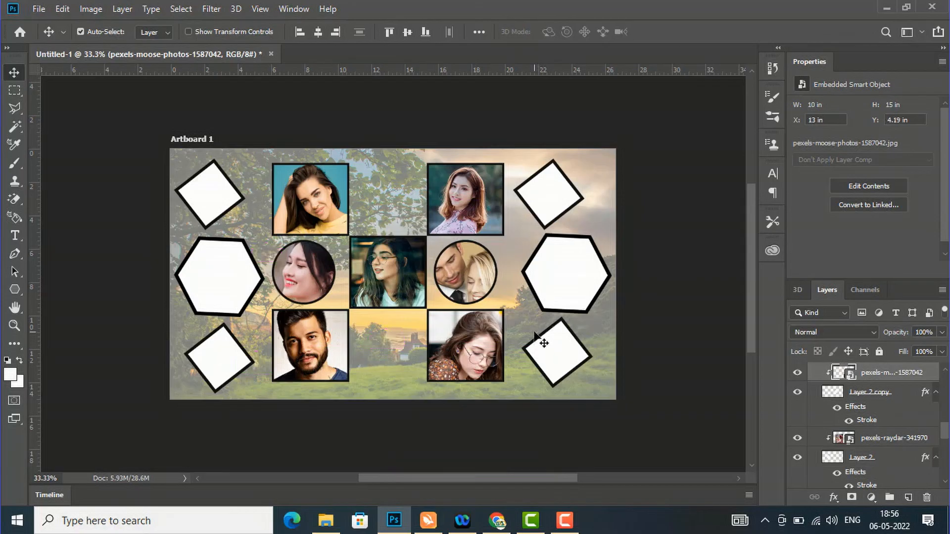
{"action": "key", "text": "ctrl+t"}
{"action": "left_click_drag", "start_coordinate": [554, 466], "coordinate": [515, 409]}
{"action": "left_click_drag", "start_coordinate": [385, 213], "coordinate": [407, 248]}
{"action": "mouse_move", "coordinate": [462, 266]}
{"action": "left_mouse_down"}
{"action": "mouse_move", "coordinate": [467, 250]}
{"action": "mouse_move", "coordinate": [476, 253]}
{"action": "left_mouse_up"}
{"action": "left_click", "coordinate": [528, 32]}
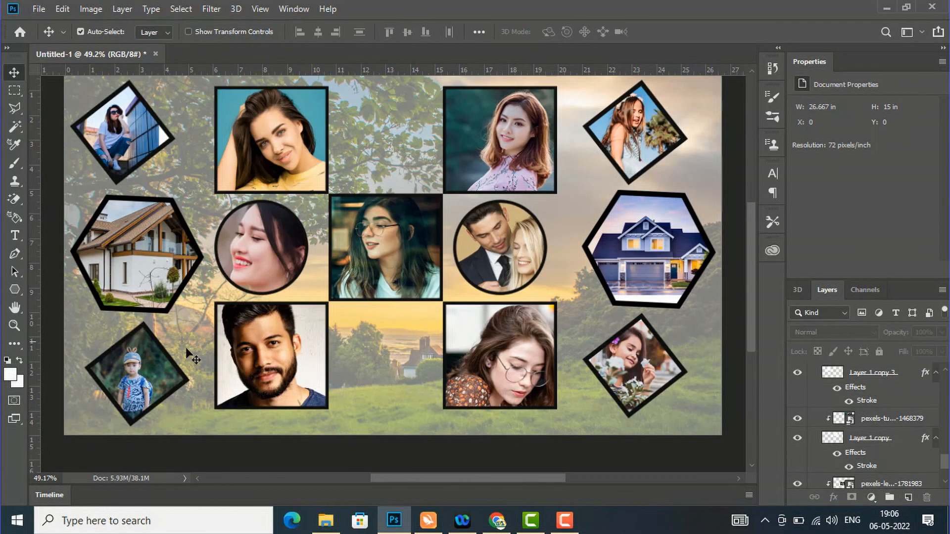
{"action": "scroll", "coordinate": [529, 343], "scroll_direction": "down", "scroll_amount": 2}
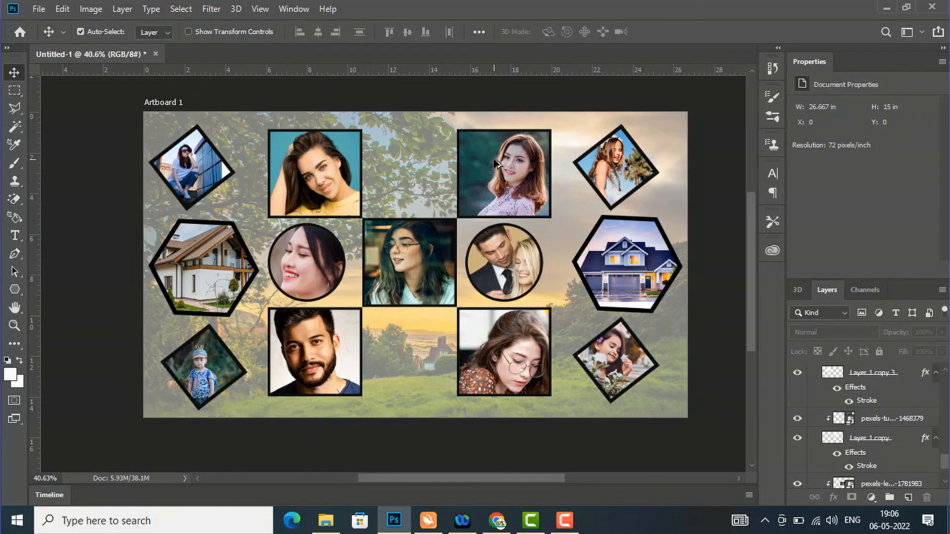
{"action": "scroll", "coordinate": [496, 164], "scroll_direction": "up", "scroll_amount": 1}
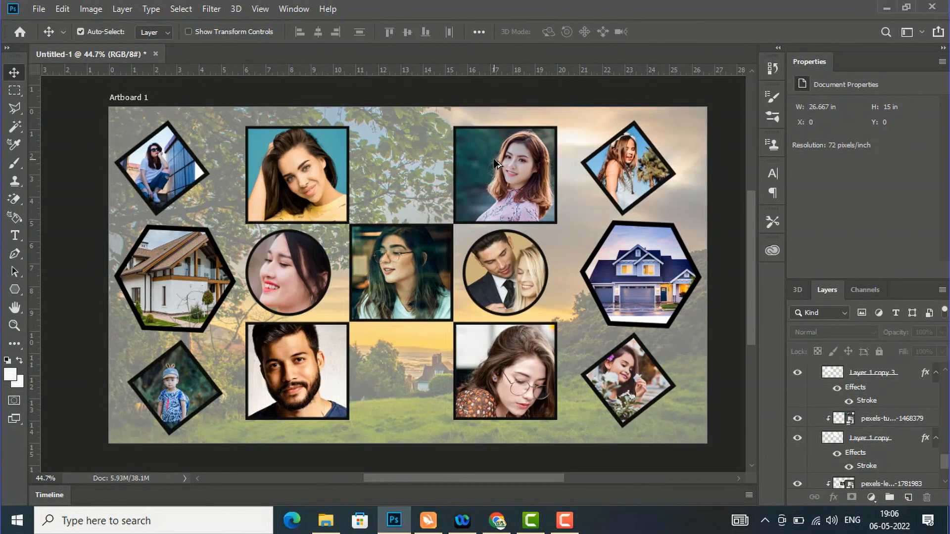